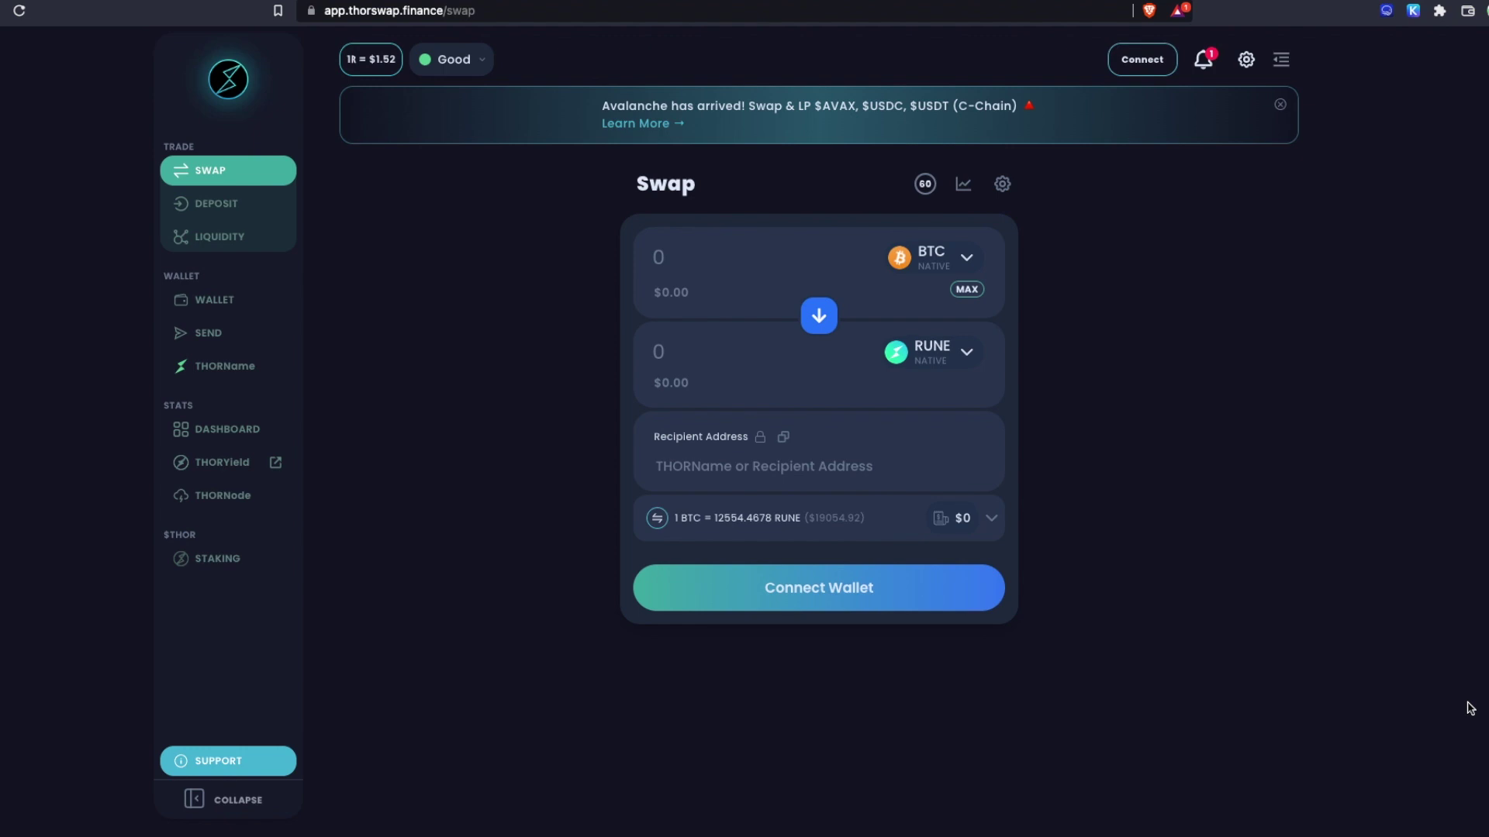
# Choose the XDEFI wallet with all its supported chains and connect it.
pyautogui.click(1146, 58)
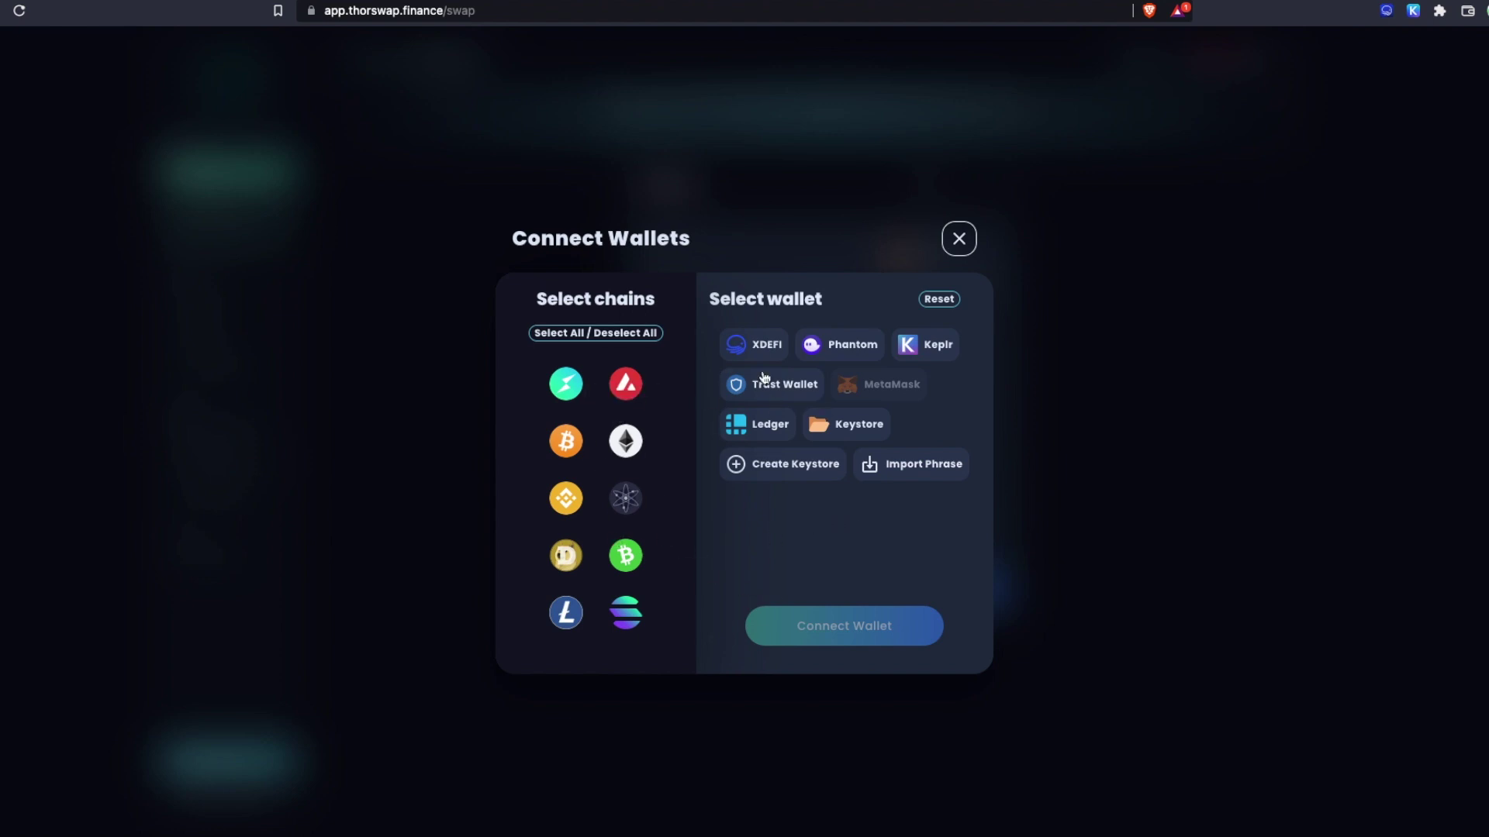
pyautogui.click(625, 383)
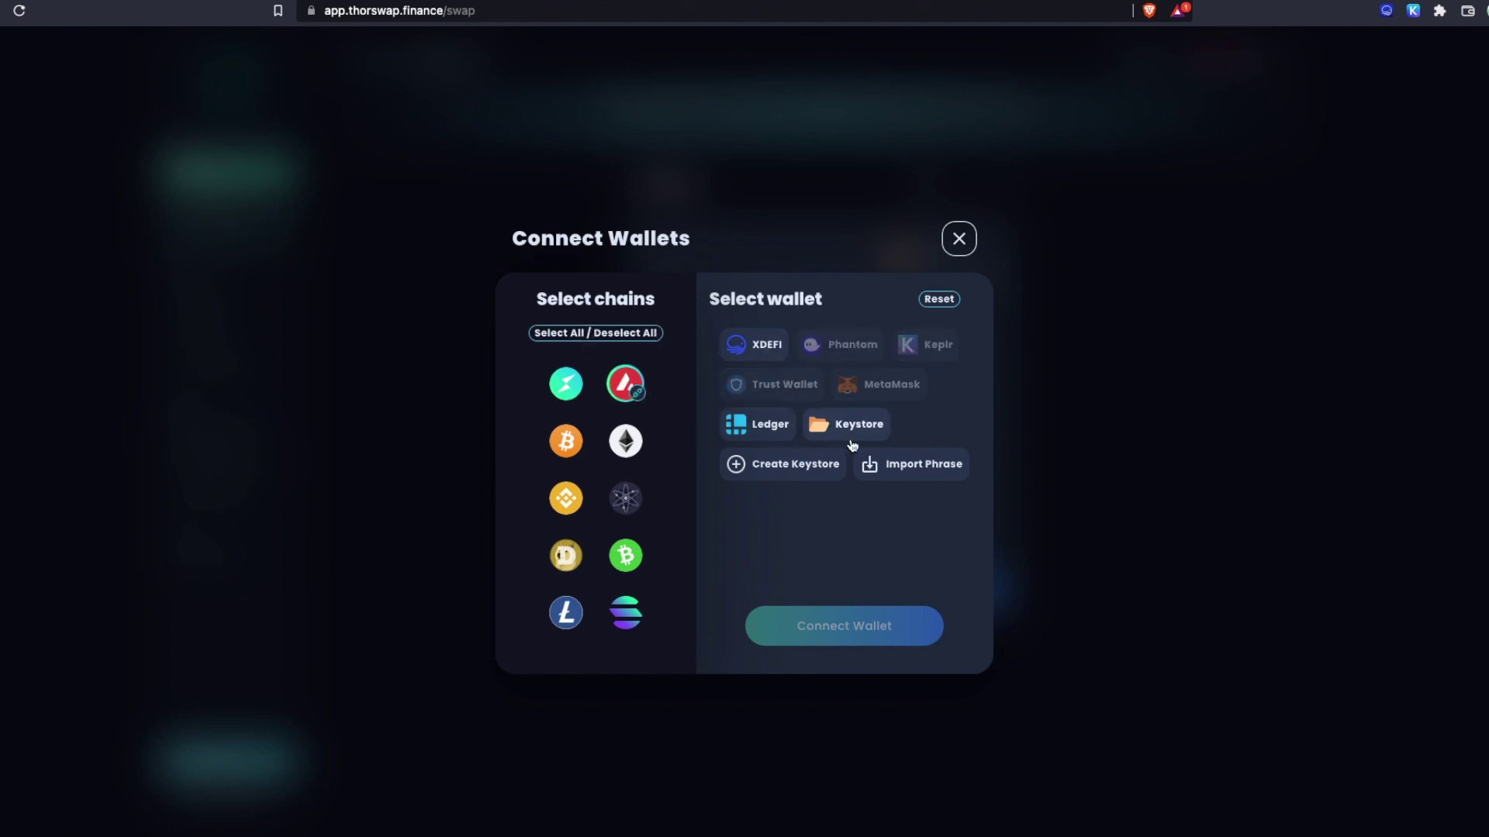
pyautogui.click(620, 384)
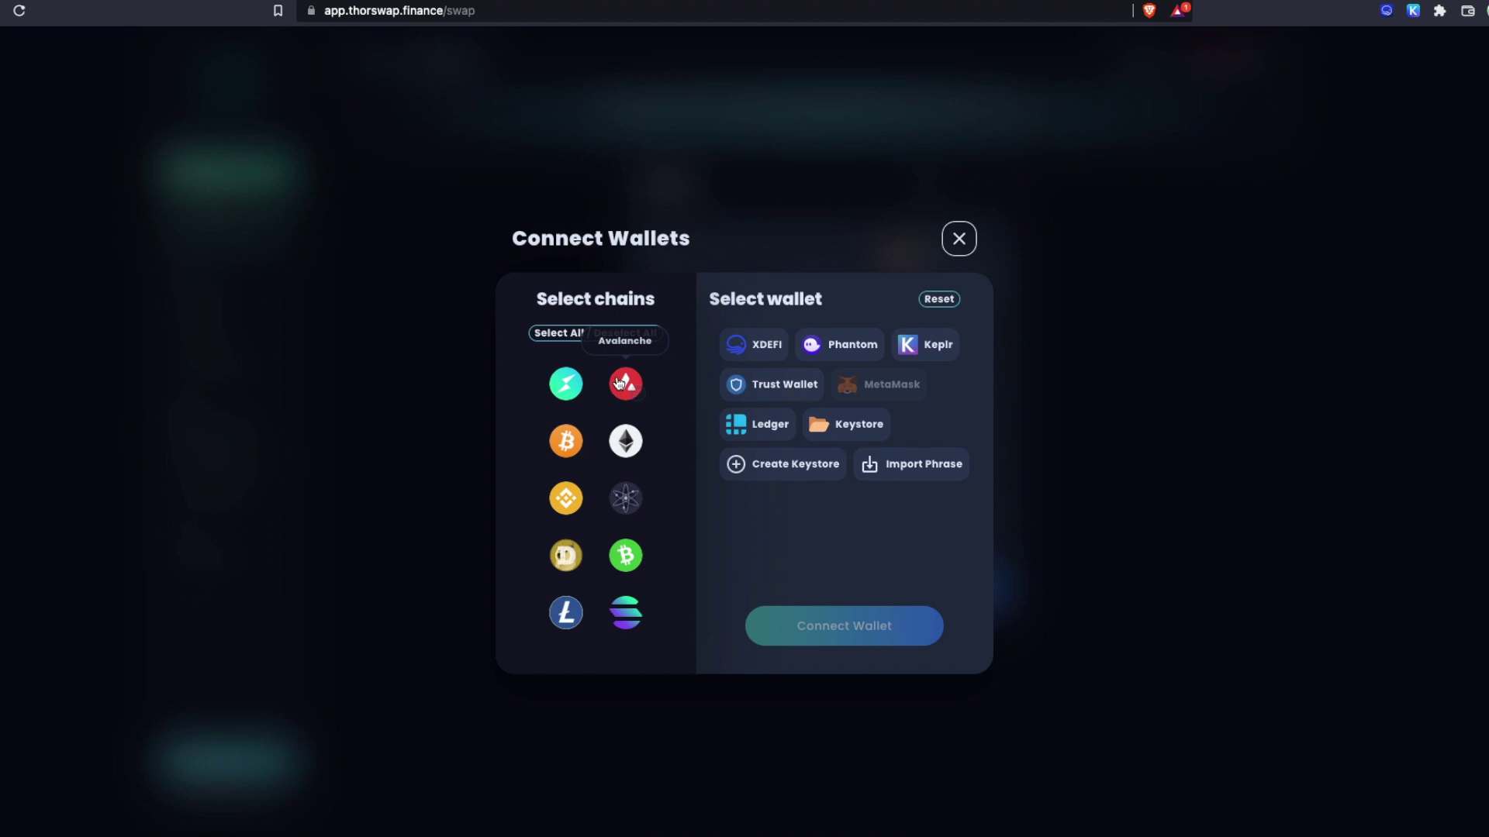
pyautogui.click(905, 347)
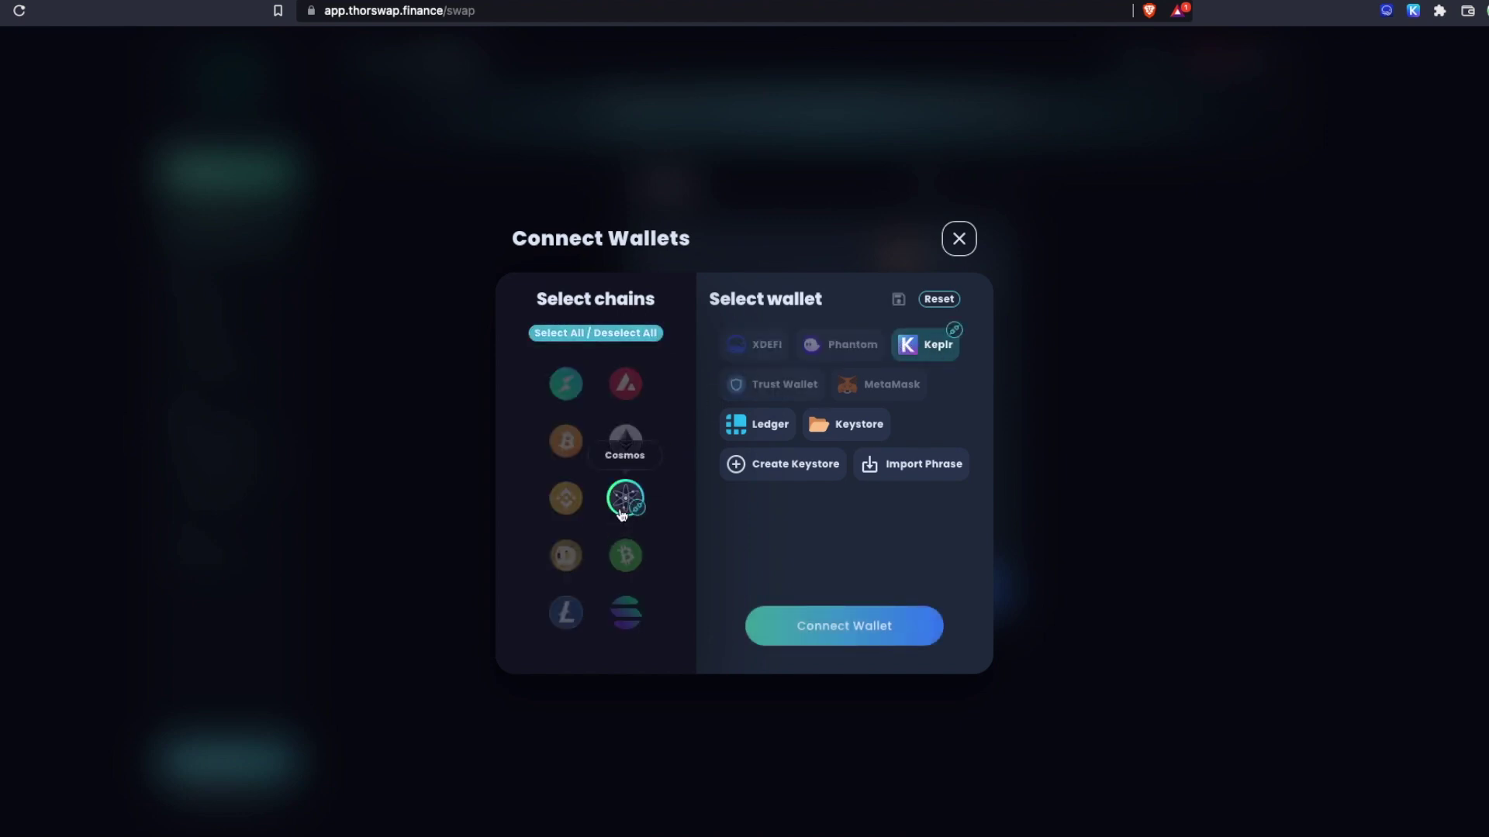
pyautogui.click(941, 300)
pyautogui.click(758, 346)
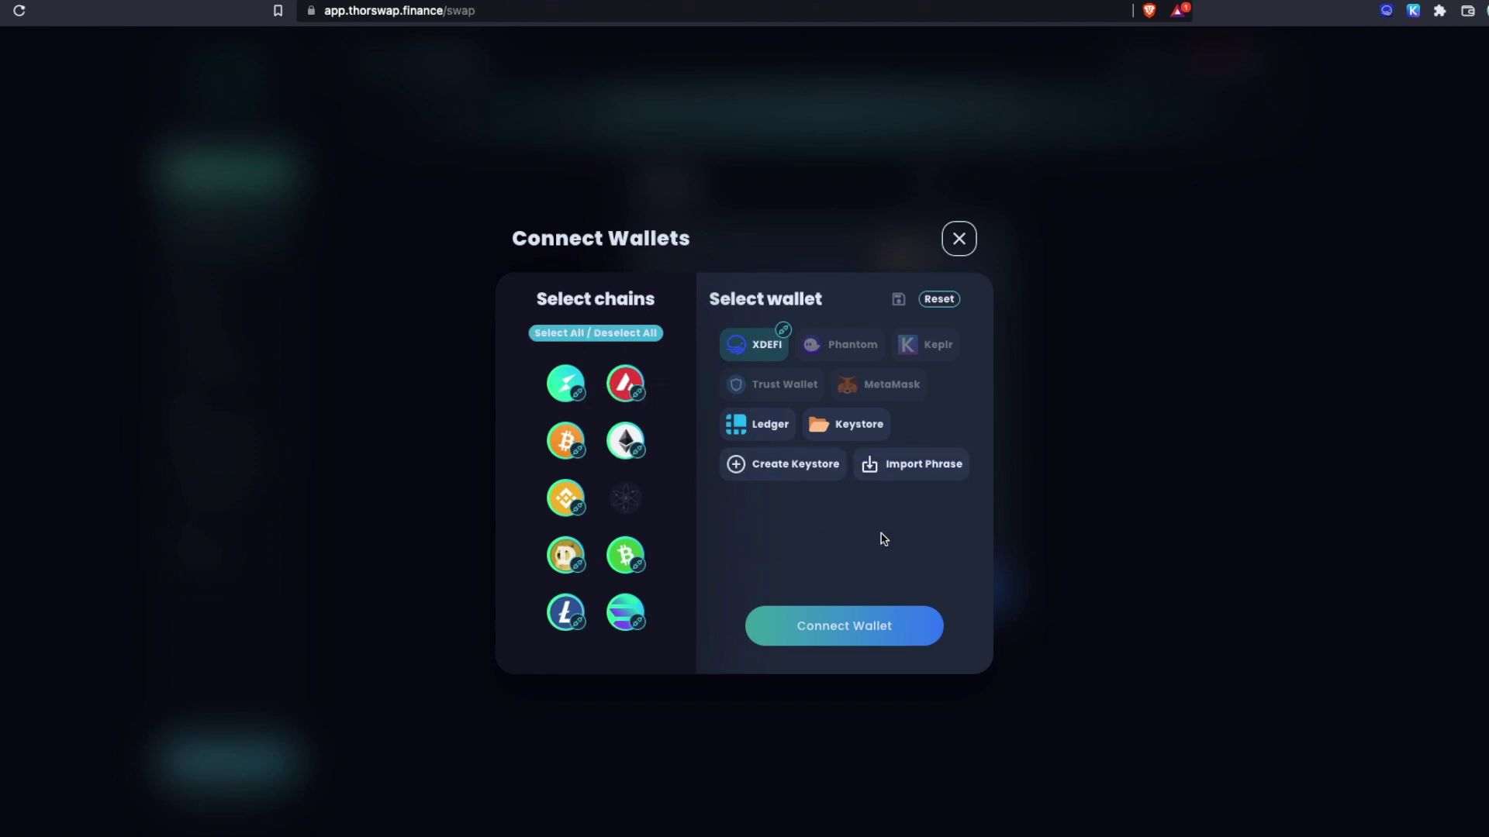
pyautogui.click(873, 627)
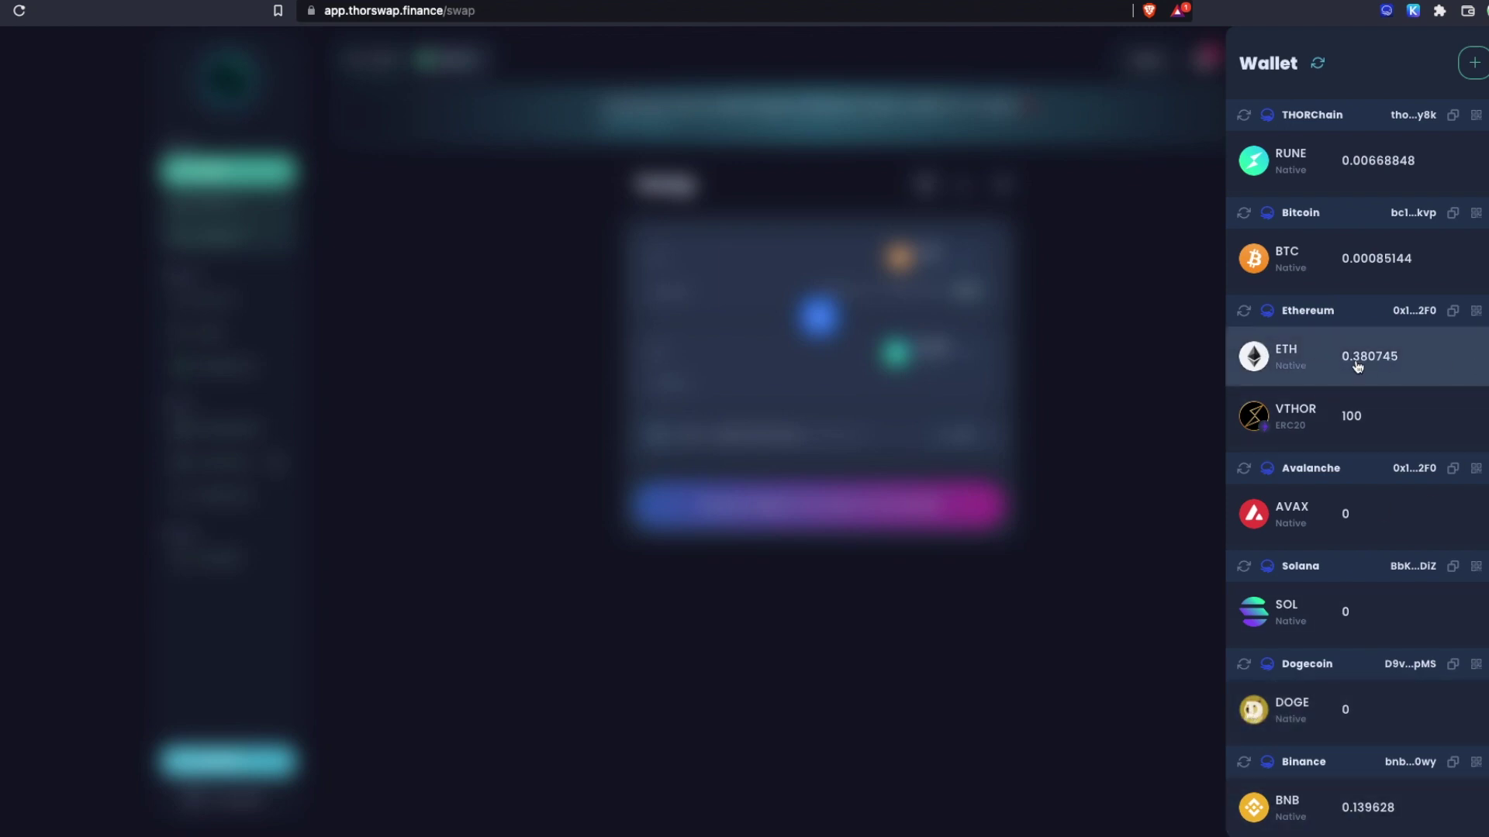
# Close the wallet balances panel and open the token list for the sold token.
pyautogui.click(1073, 345)
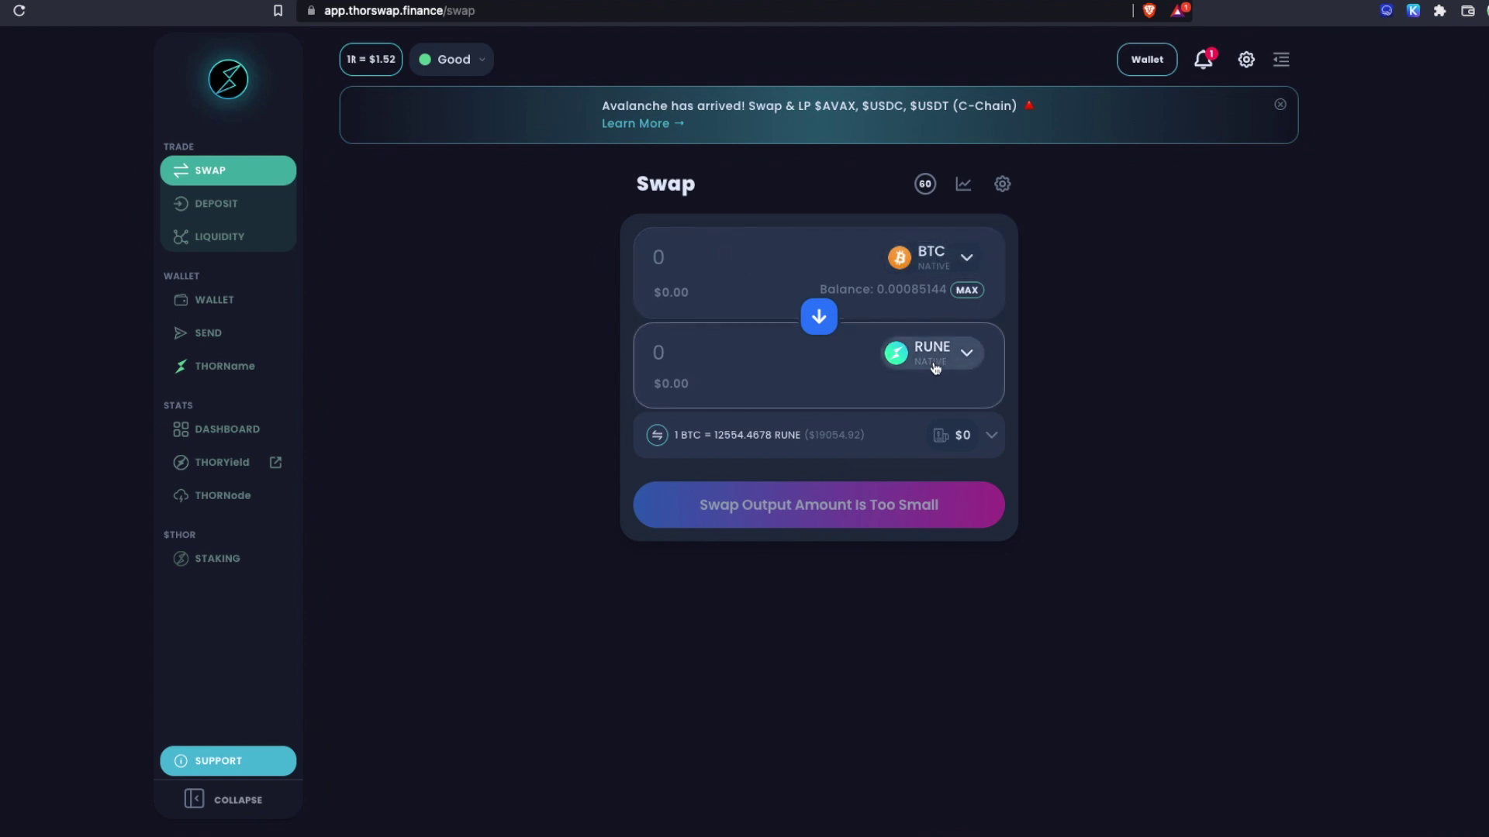
pyautogui.click(960, 254)
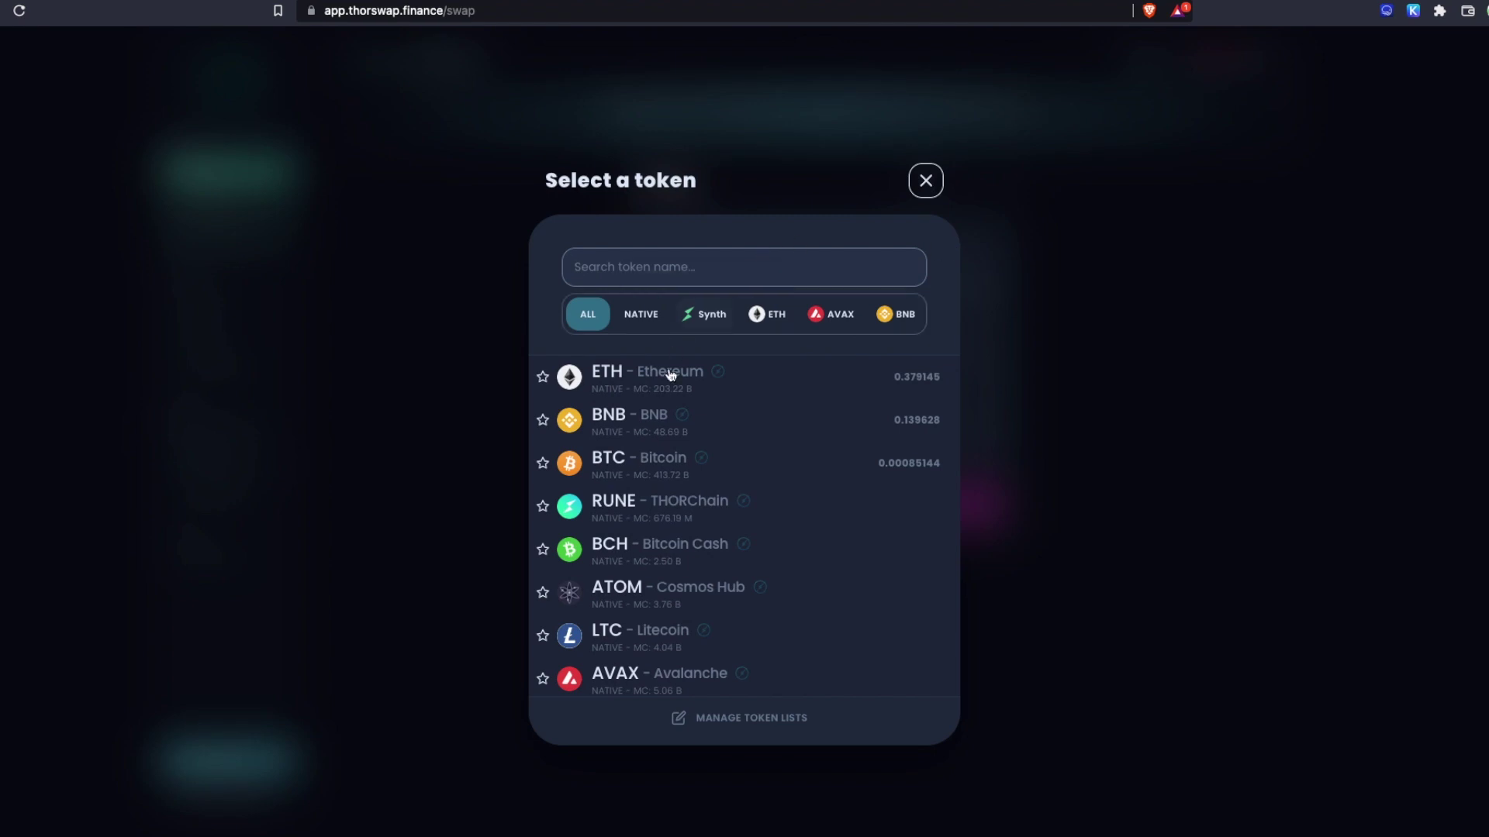
# Set the swap to sell 0.2 ETH for AVAX, quoted at about 15.83 AVAX.
pyautogui.click(605, 383)
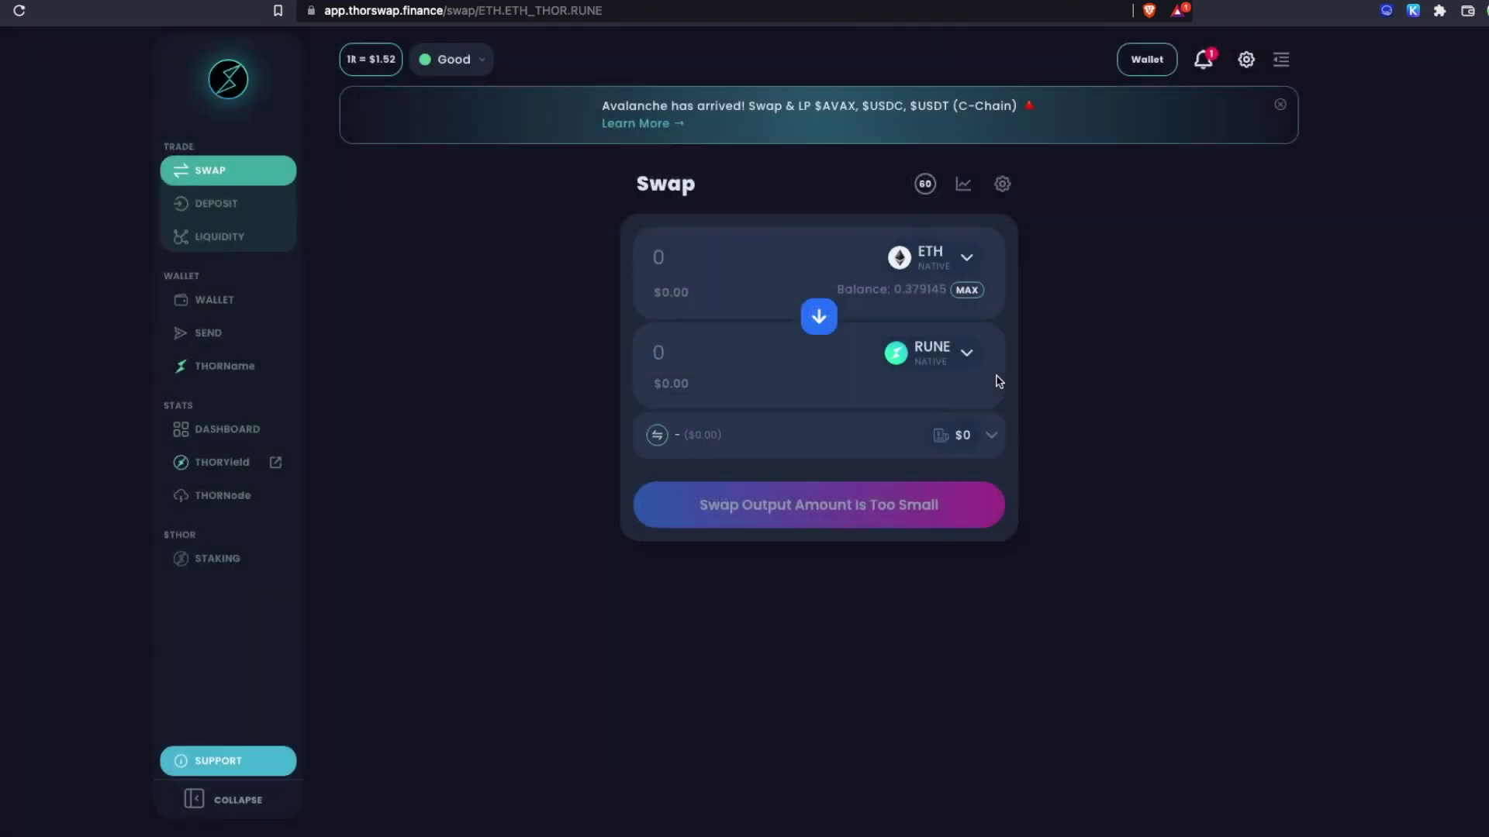
pyautogui.click(948, 363)
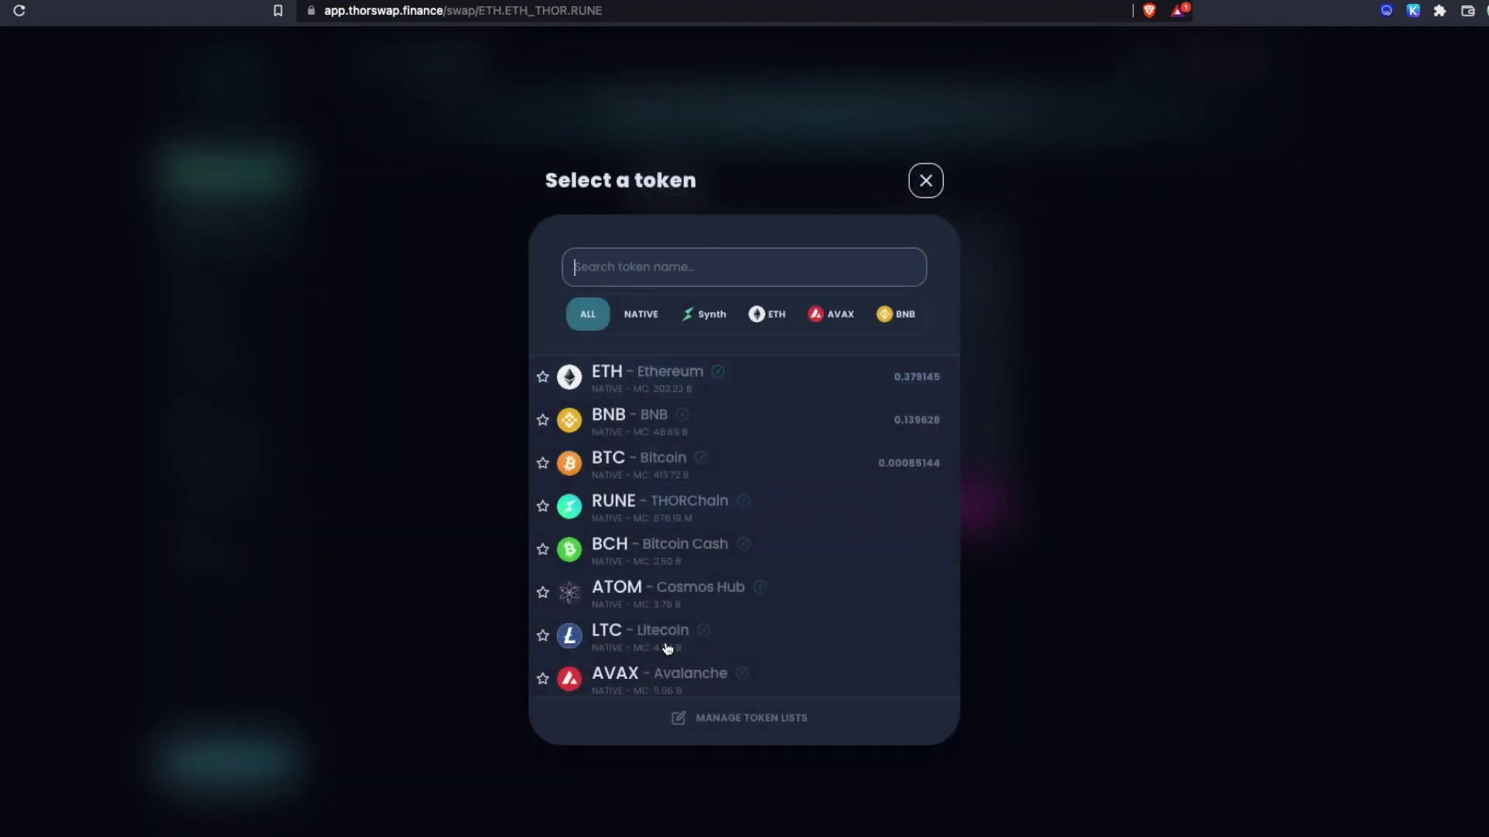
pyautogui.click(604, 693)
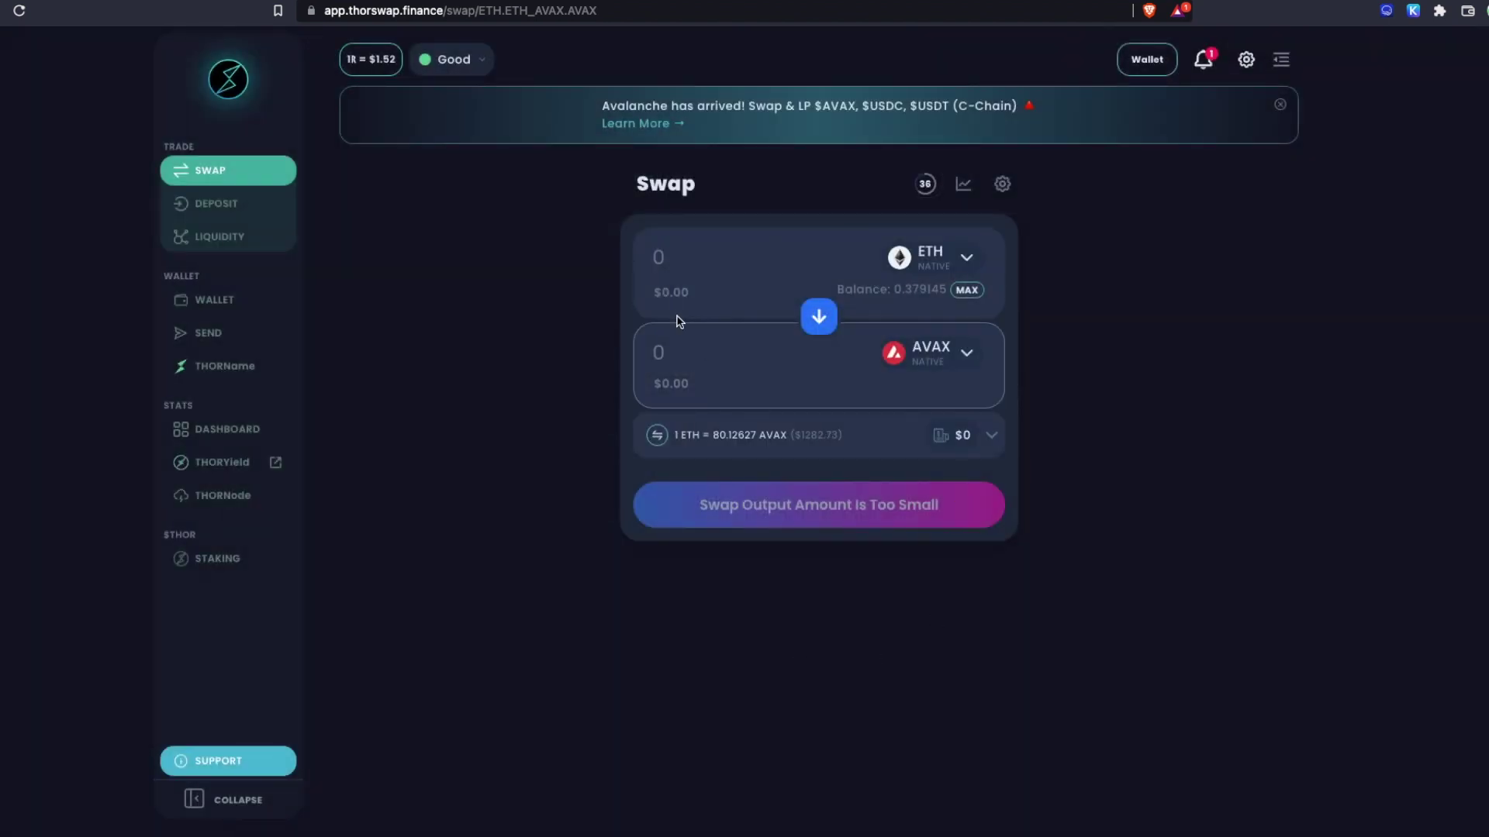
pyautogui.click(675, 261)
pyautogui.write('0.2')
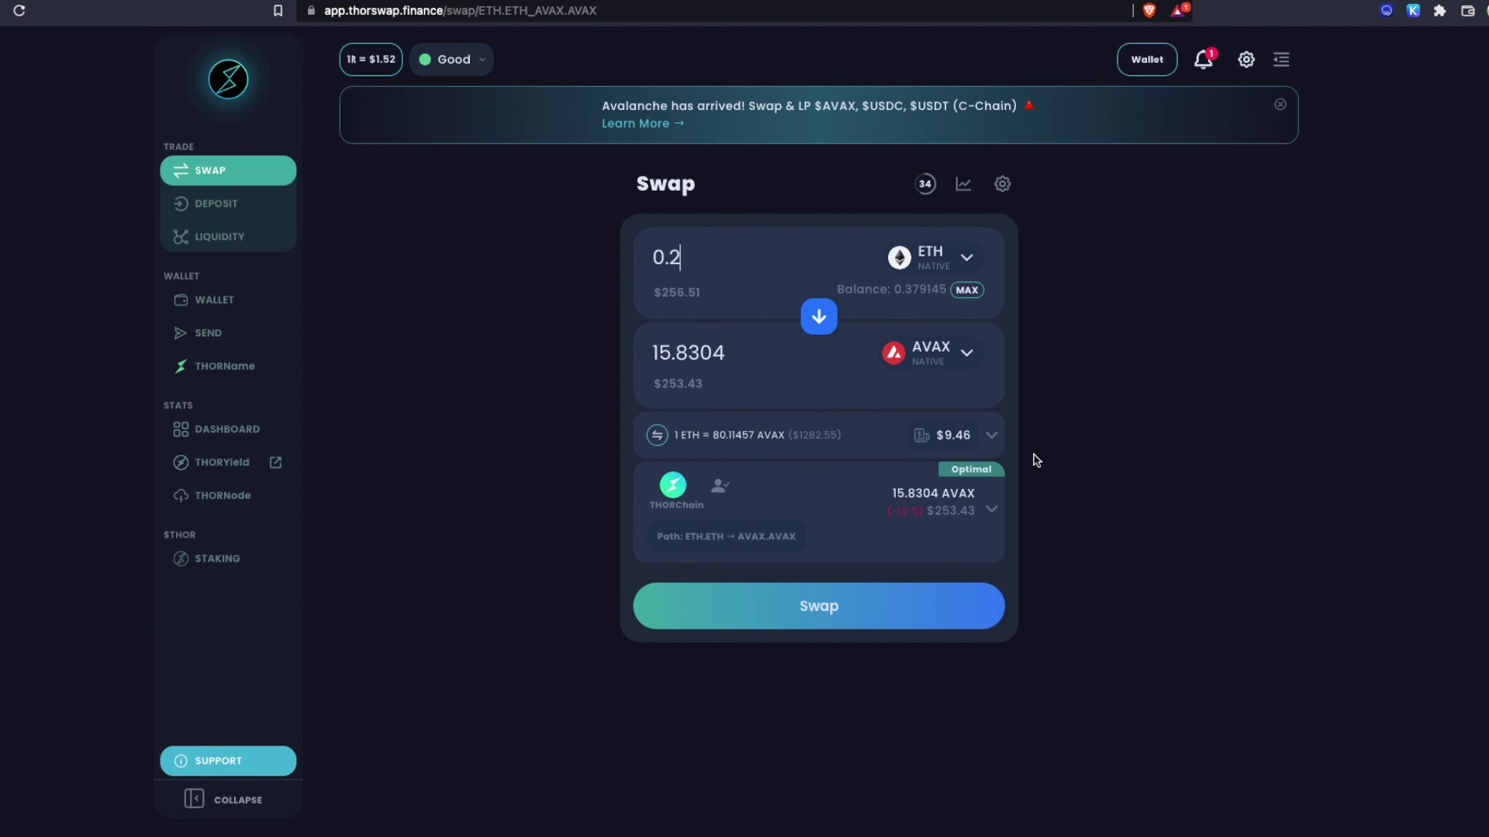
# Check the fee breakdown, then submit the 0.2 ETH to AVAX swap and approve it in XDEFI.
pyautogui.click(992, 436)
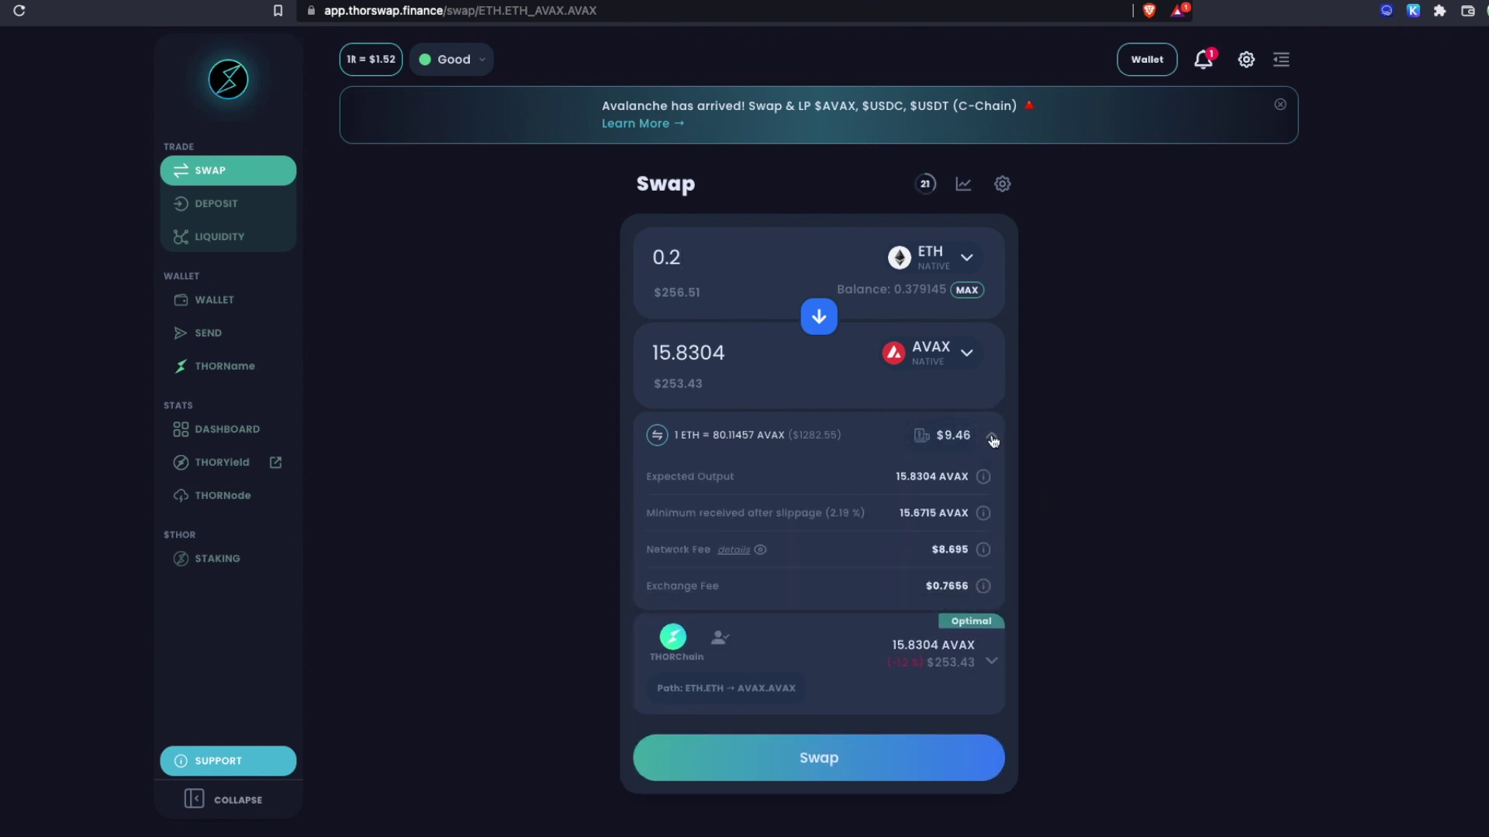
pyautogui.click(992, 438)
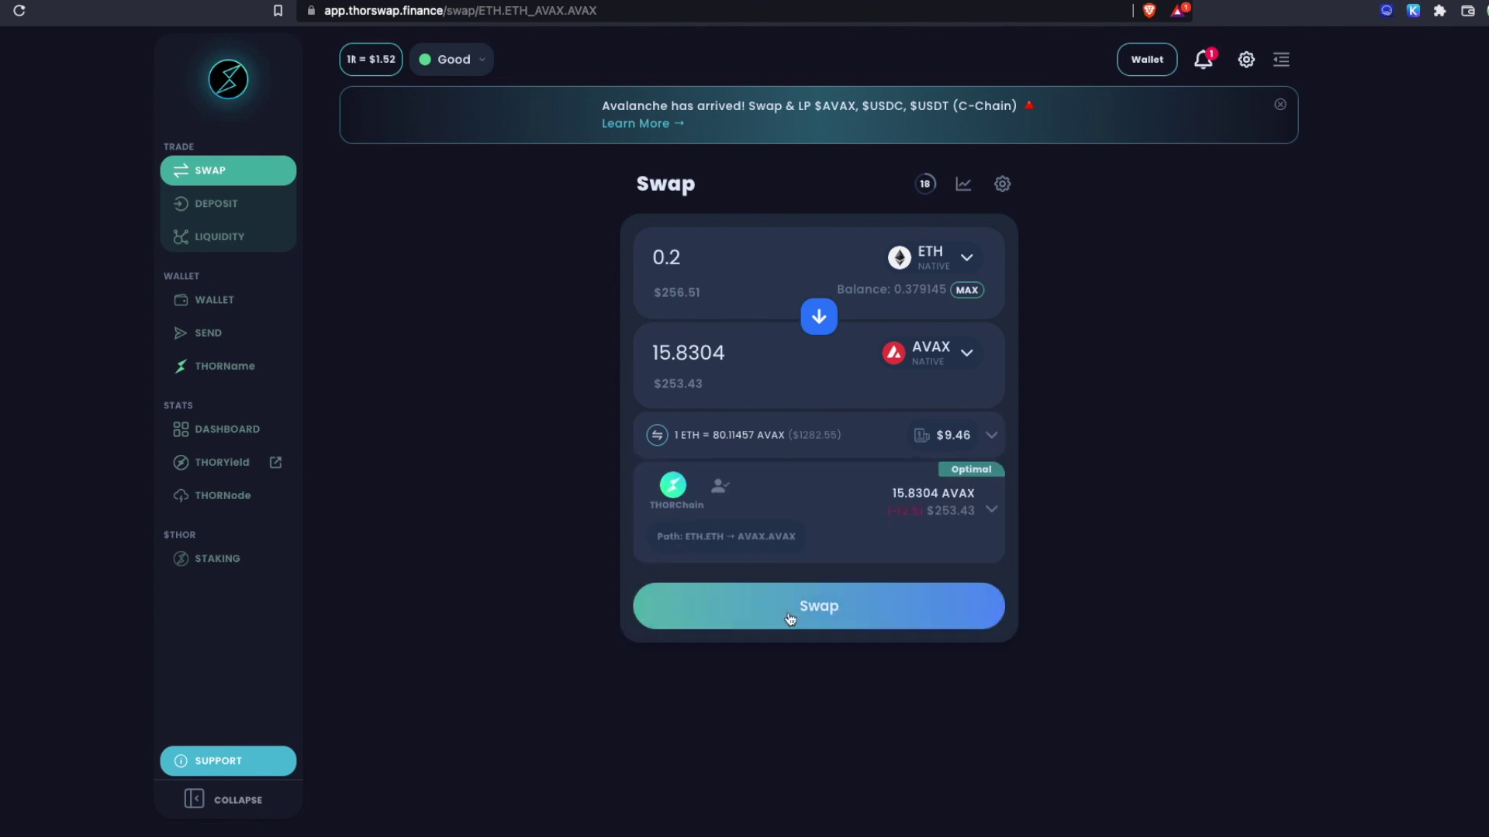
pyautogui.click(838, 610)
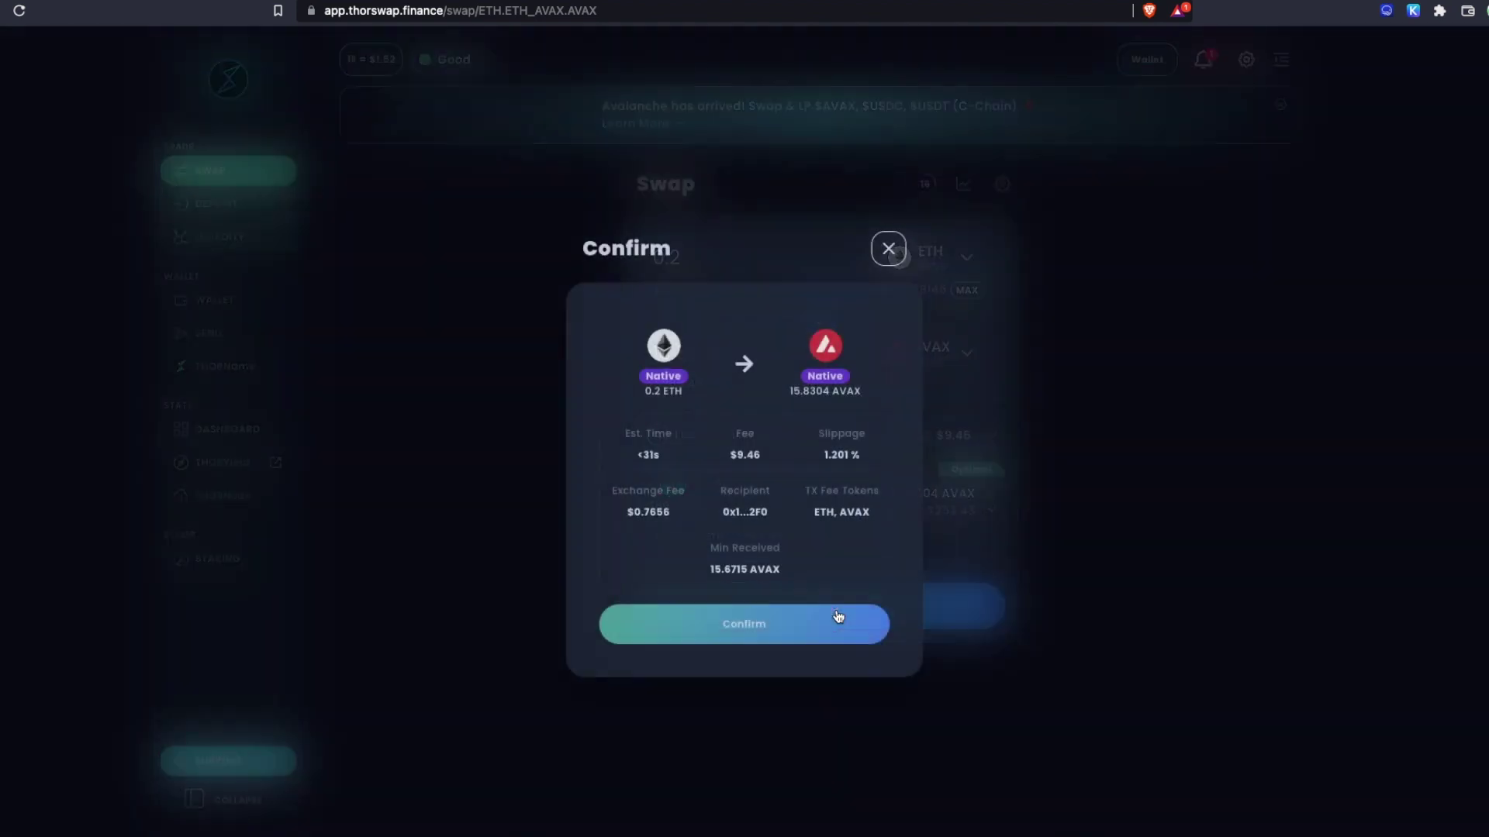
pyautogui.click(749, 634)
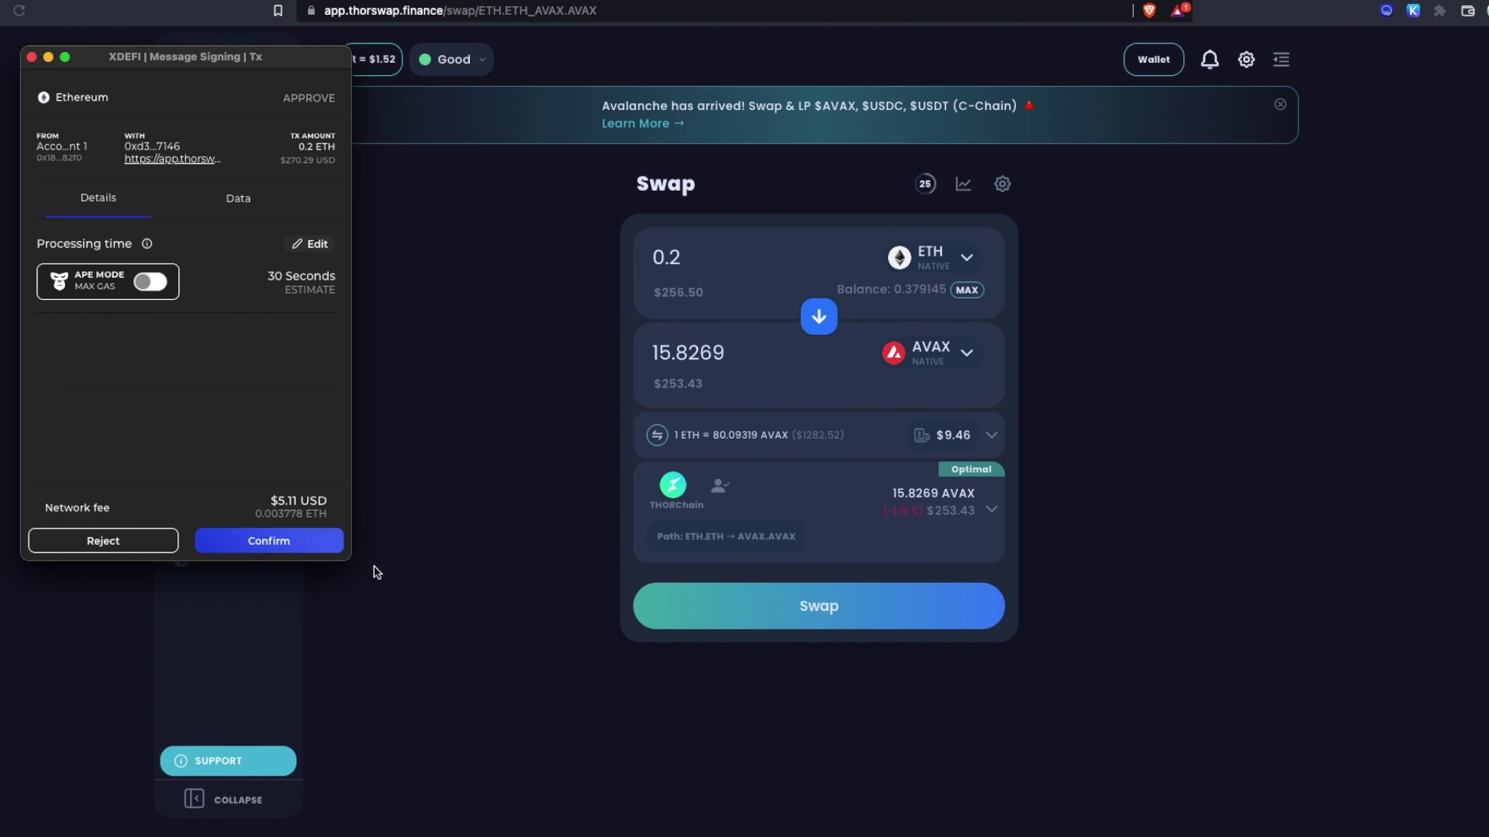
pyautogui.click(261, 543)
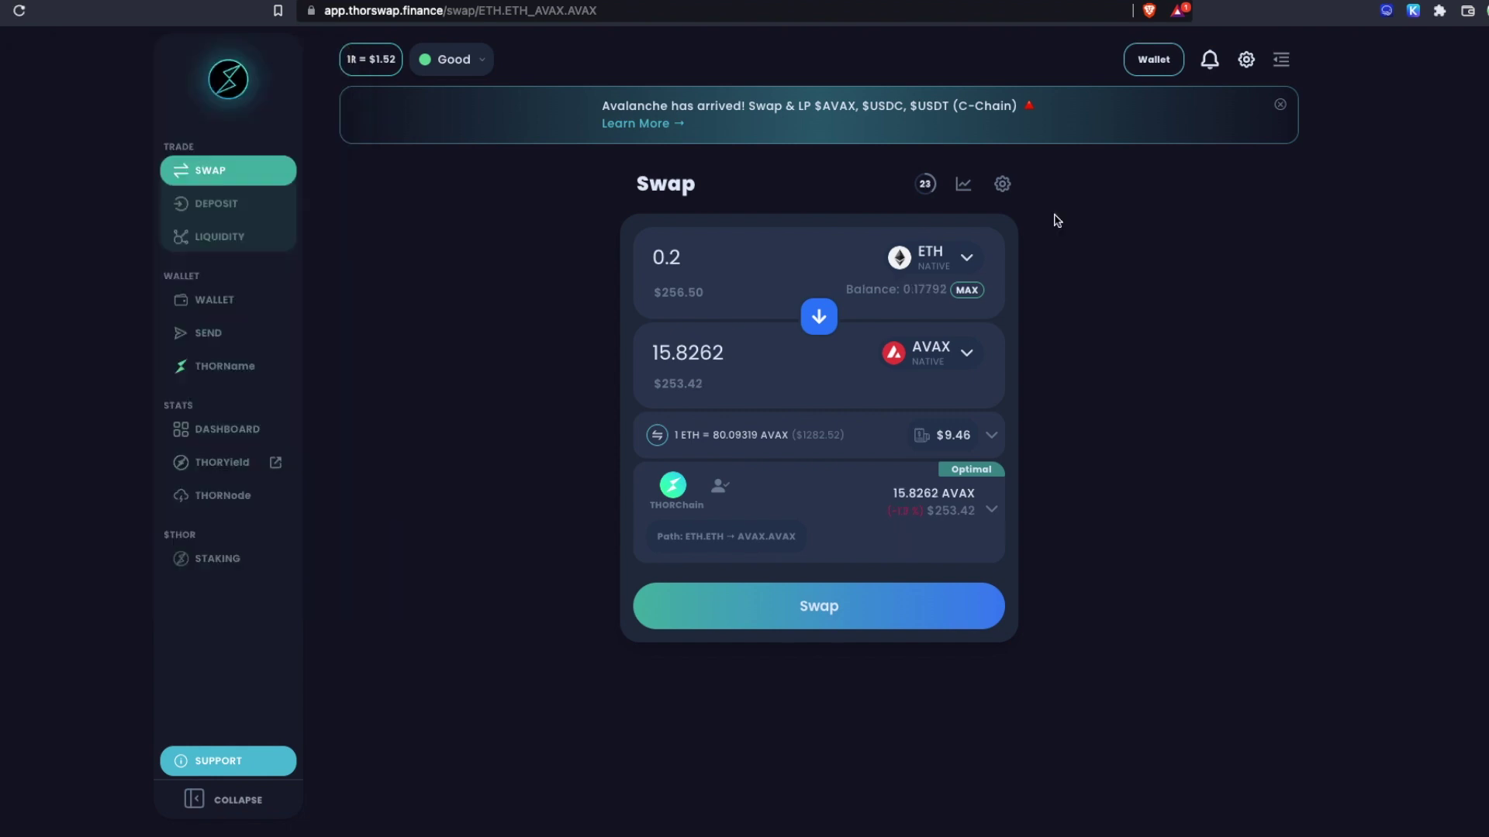
# Check the wallet balances showing 15.8741 AVAX, then return to the swap page.
pyautogui.click(1135, 70)
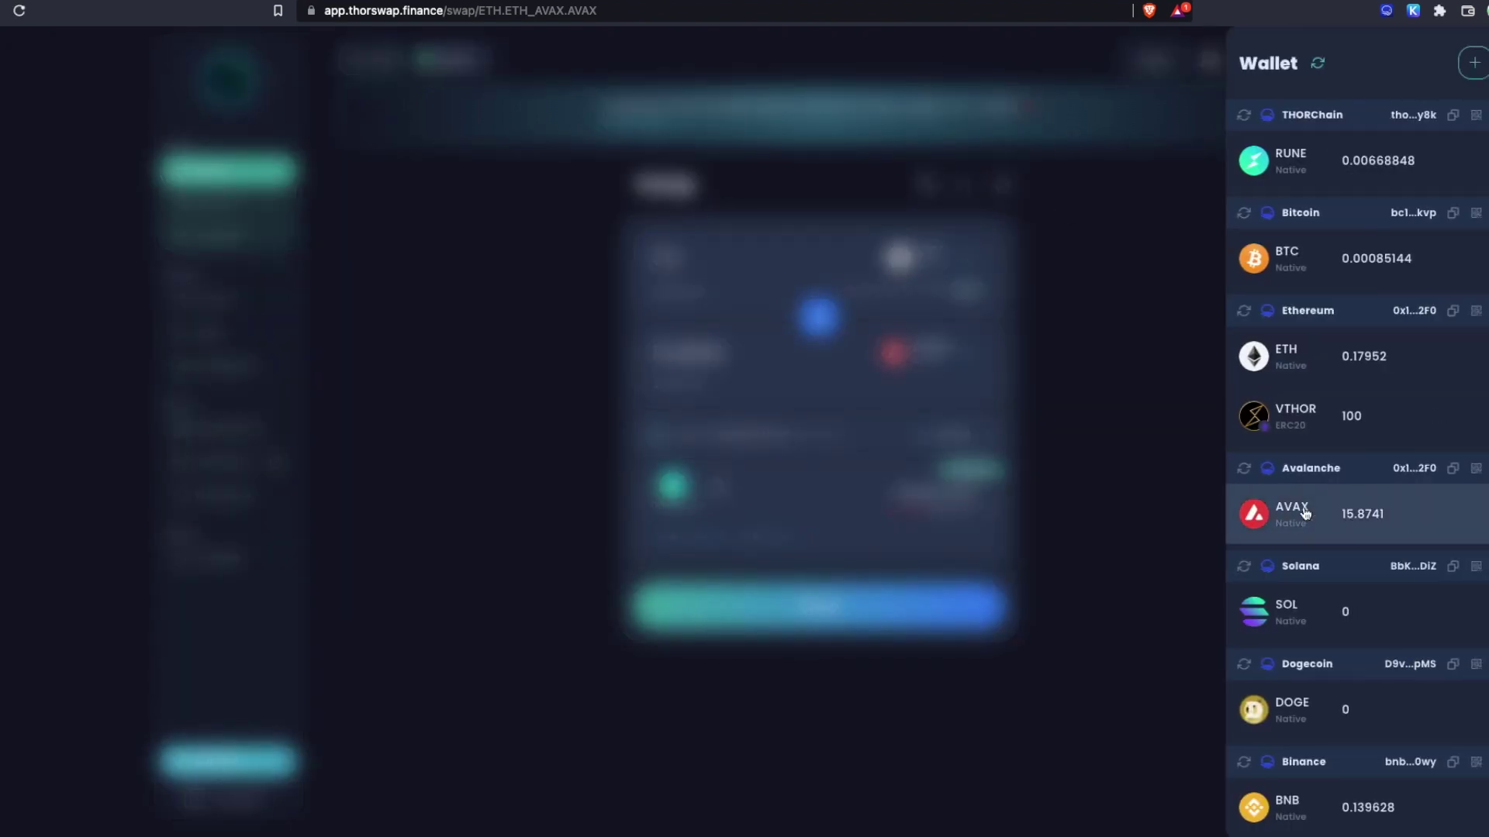
pyautogui.click(1154, 401)
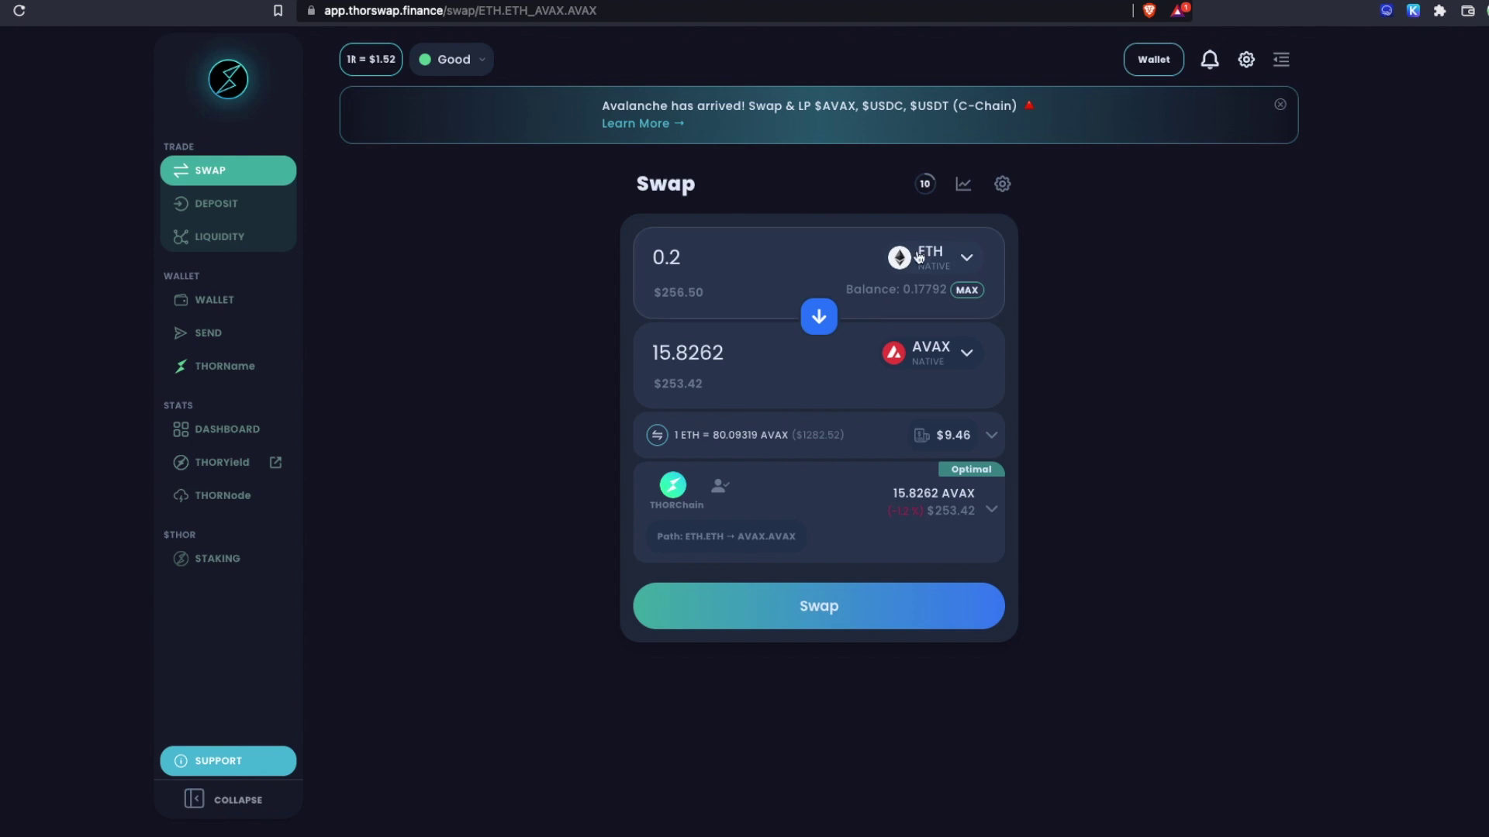
pyautogui.click(1155, 62)
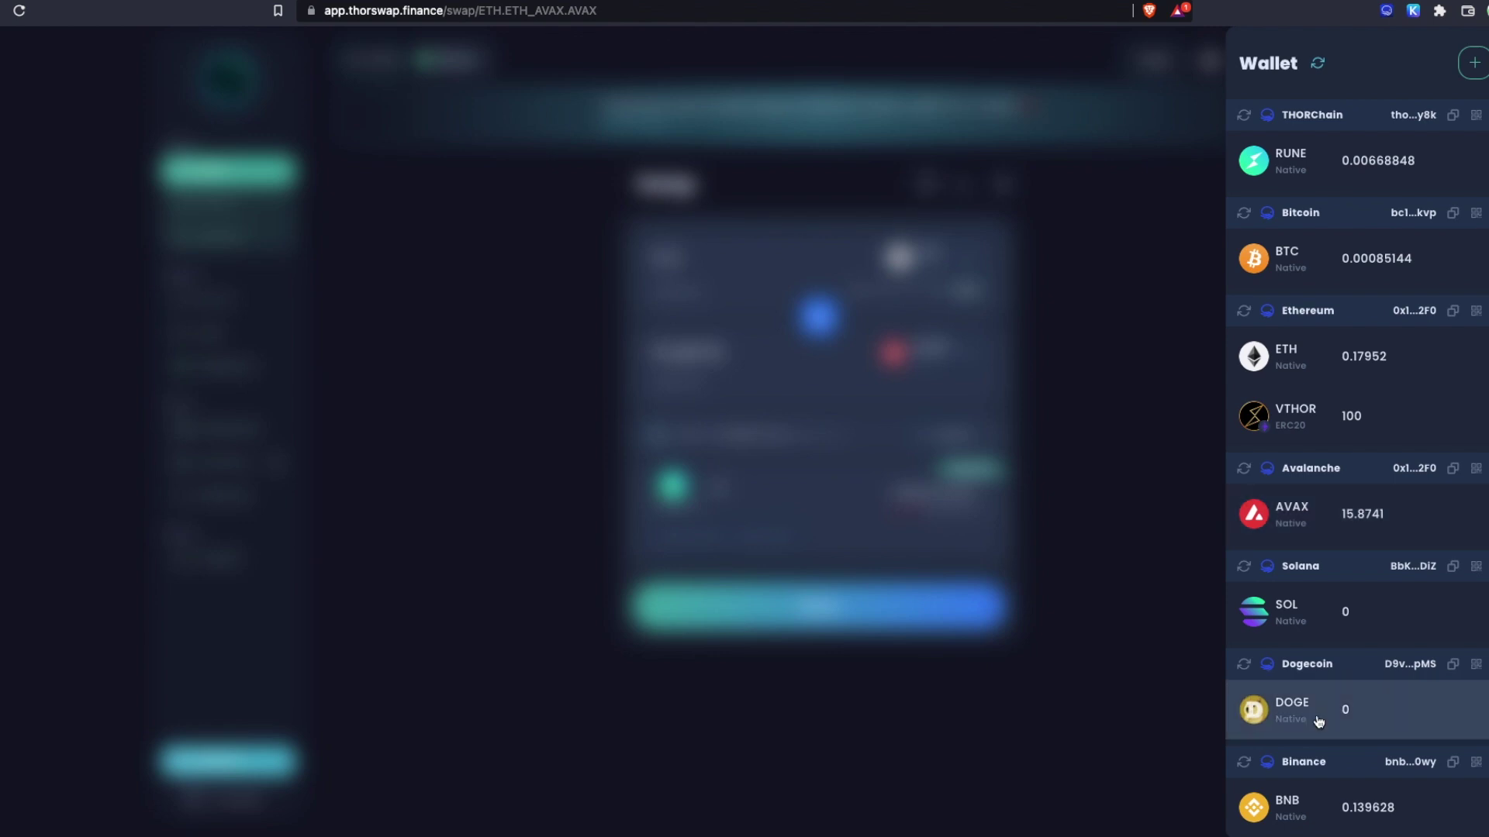
pyautogui.click(1070, 546)
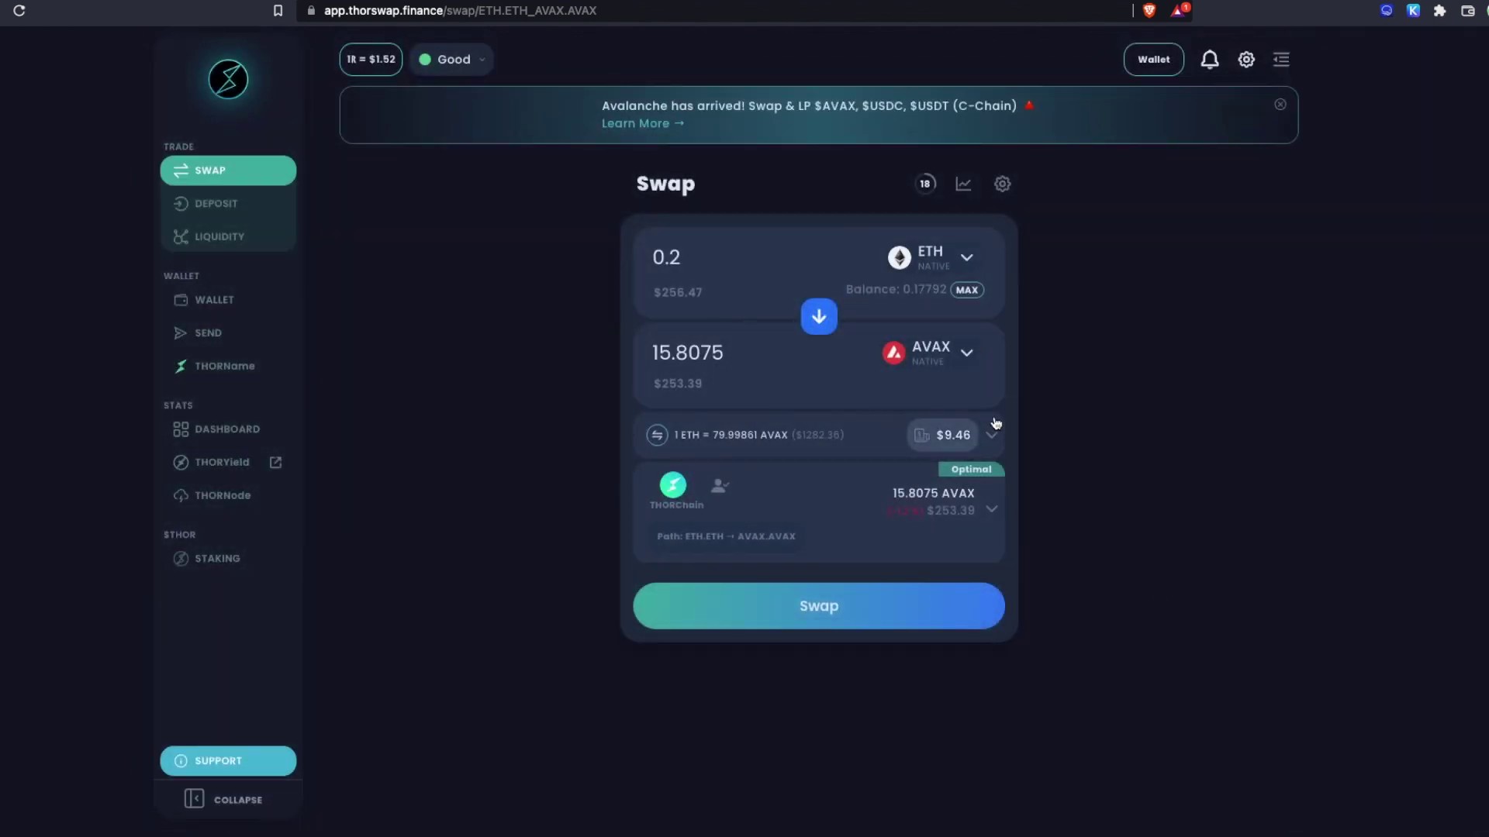
# Reverse the pair to sell 15.8075 AVAX and choose BNB as the received token.
pyautogui.click(819, 317)
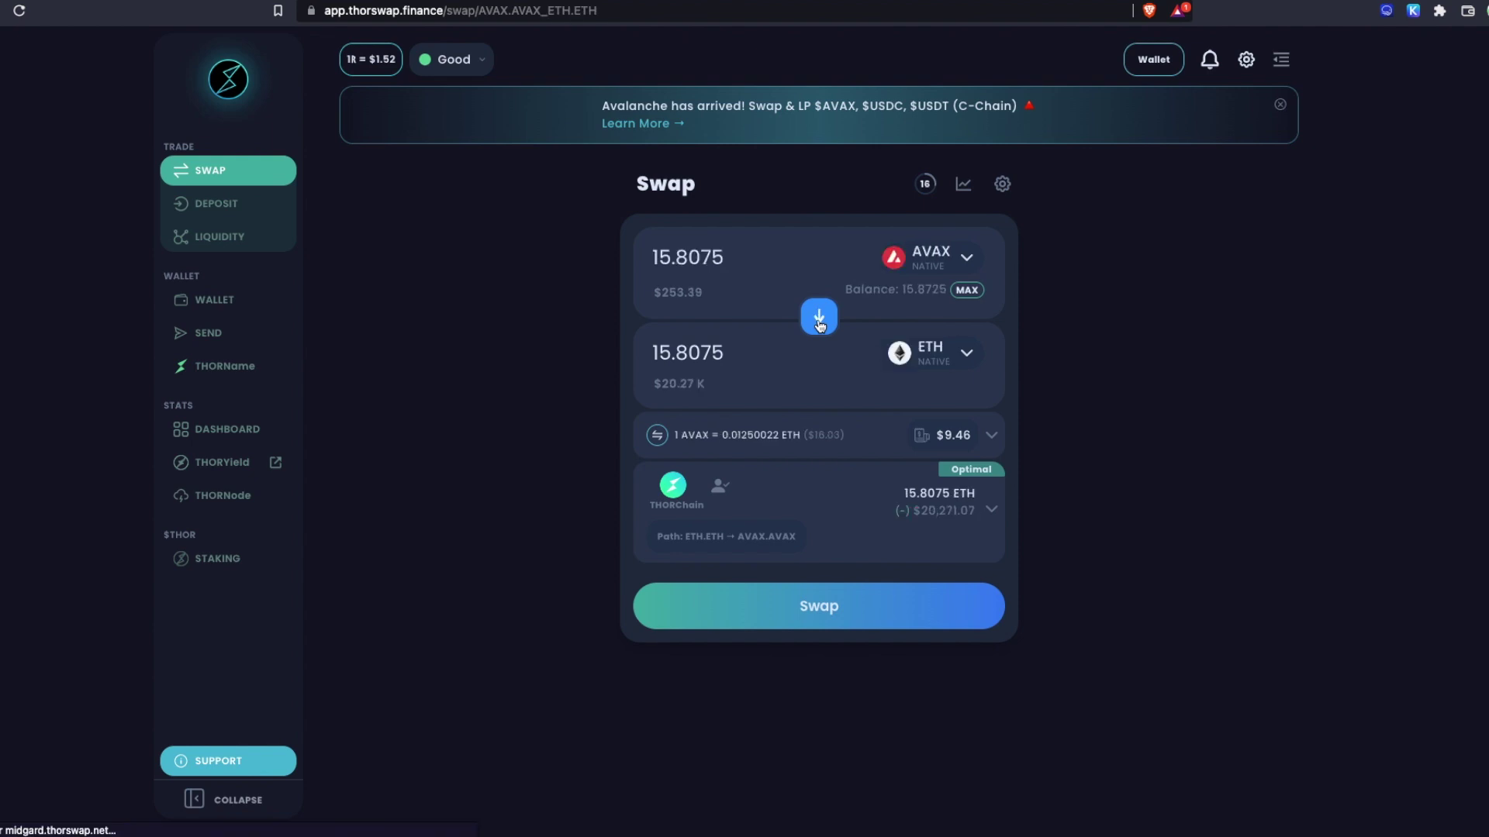
pyautogui.click(892, 352)
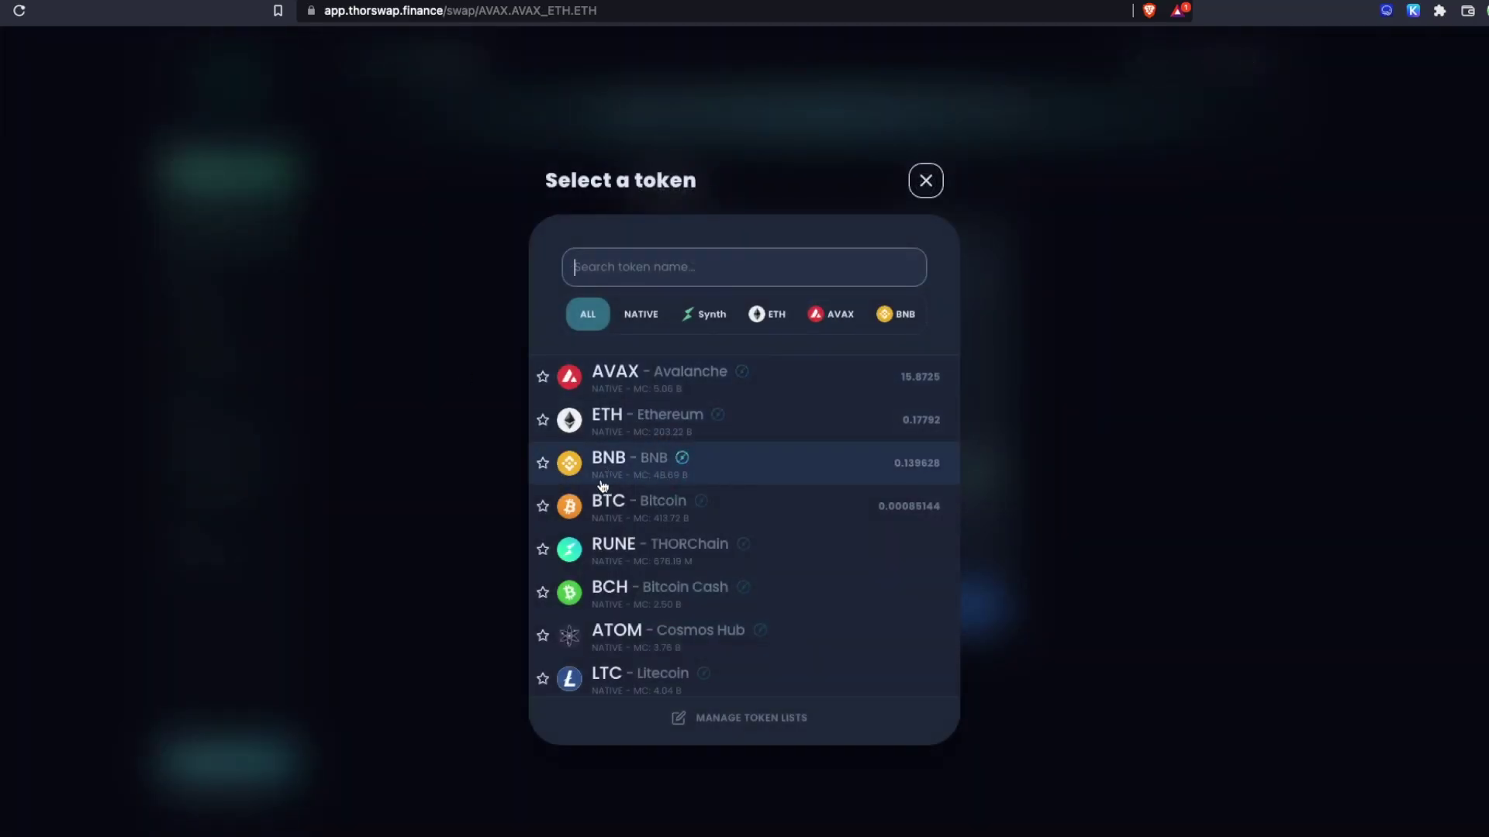
pyautogui.click(622, 460)
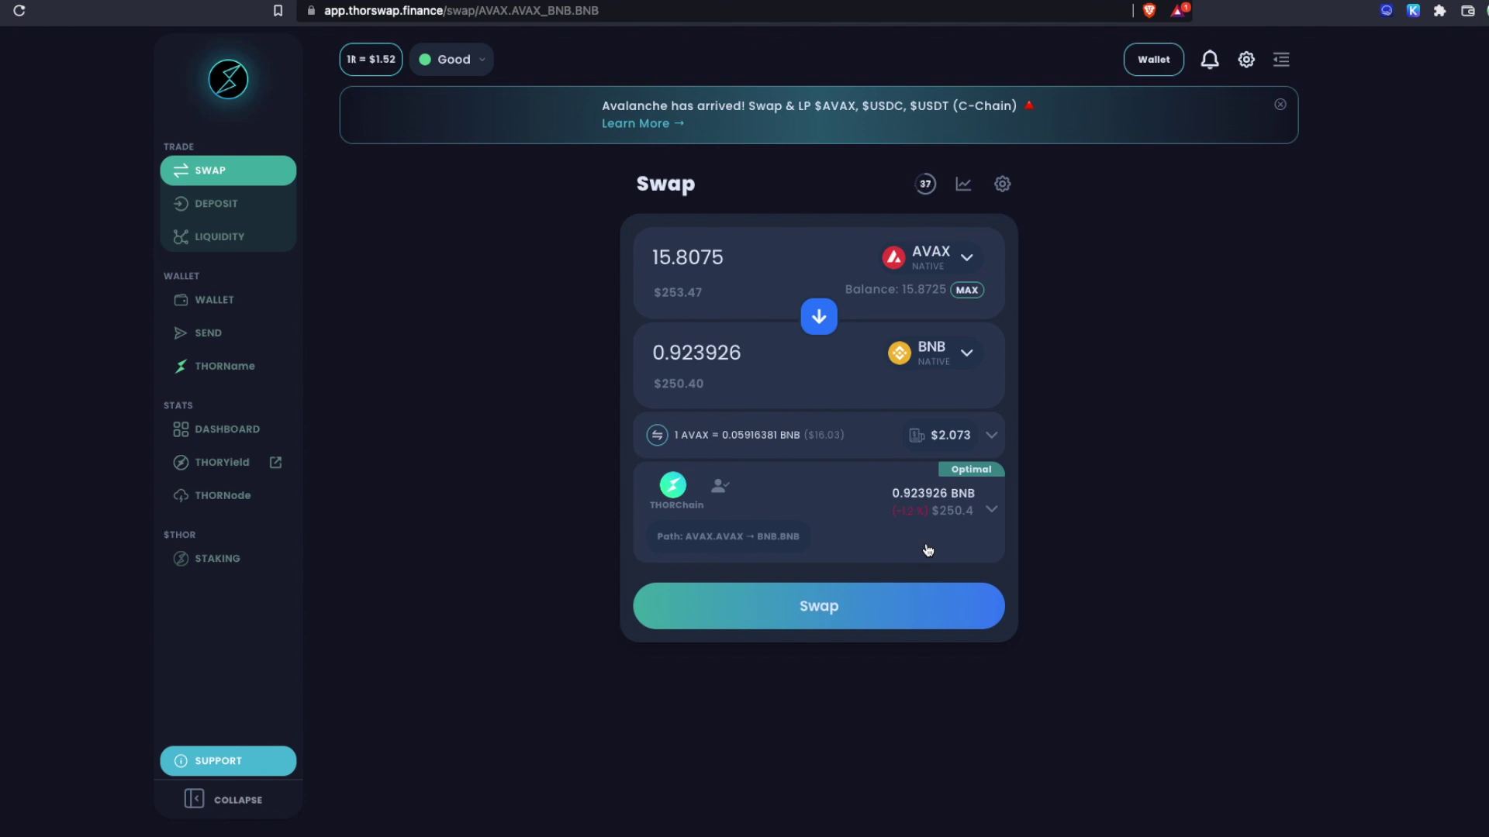
# Submit the AVAX-to-BNB swap and approve the transaction in XDEFI.
pyautogui.click(854, 610)
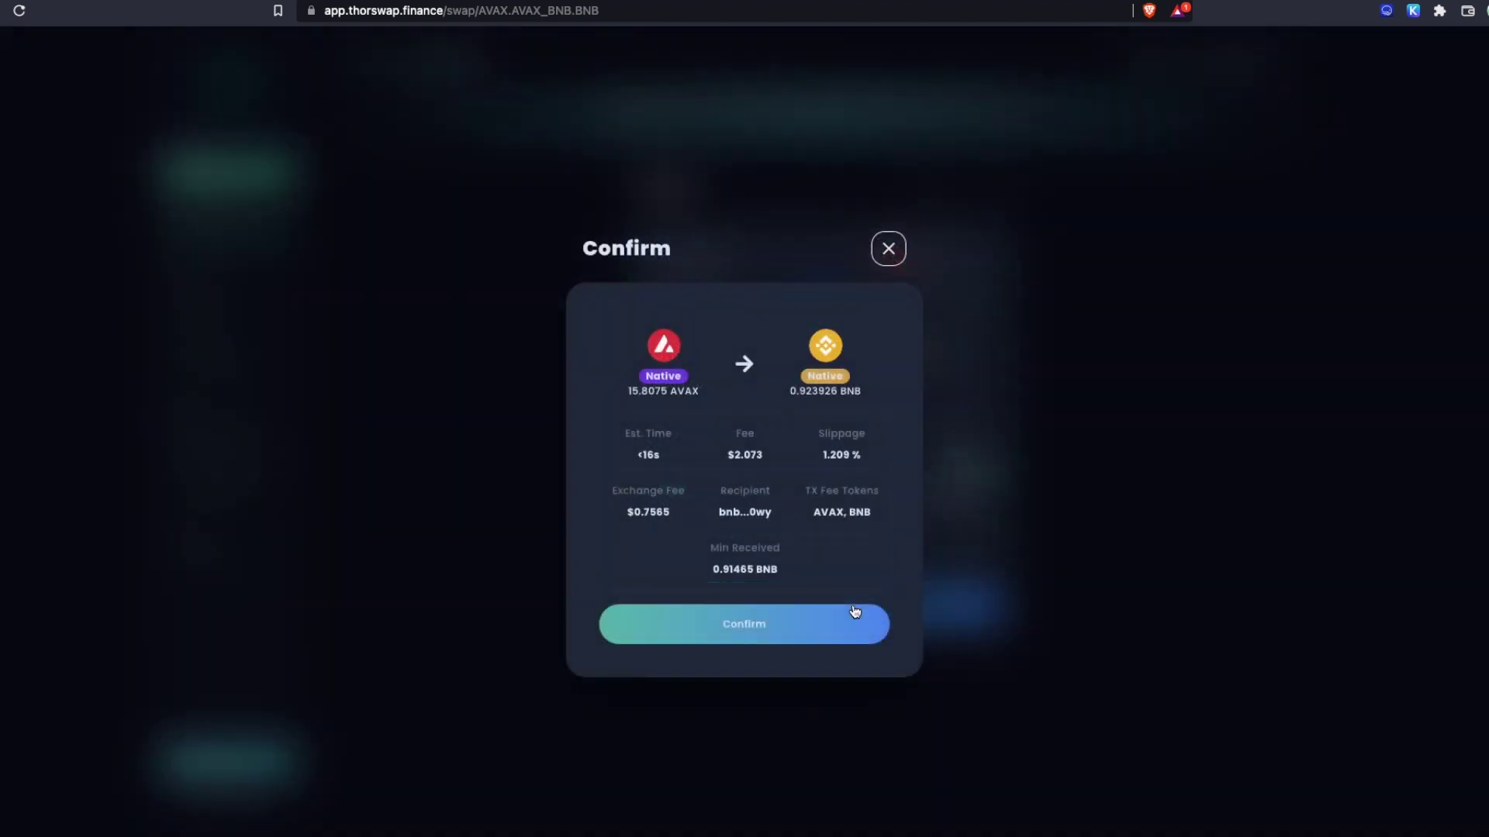
pyautogui.click(734, 632)
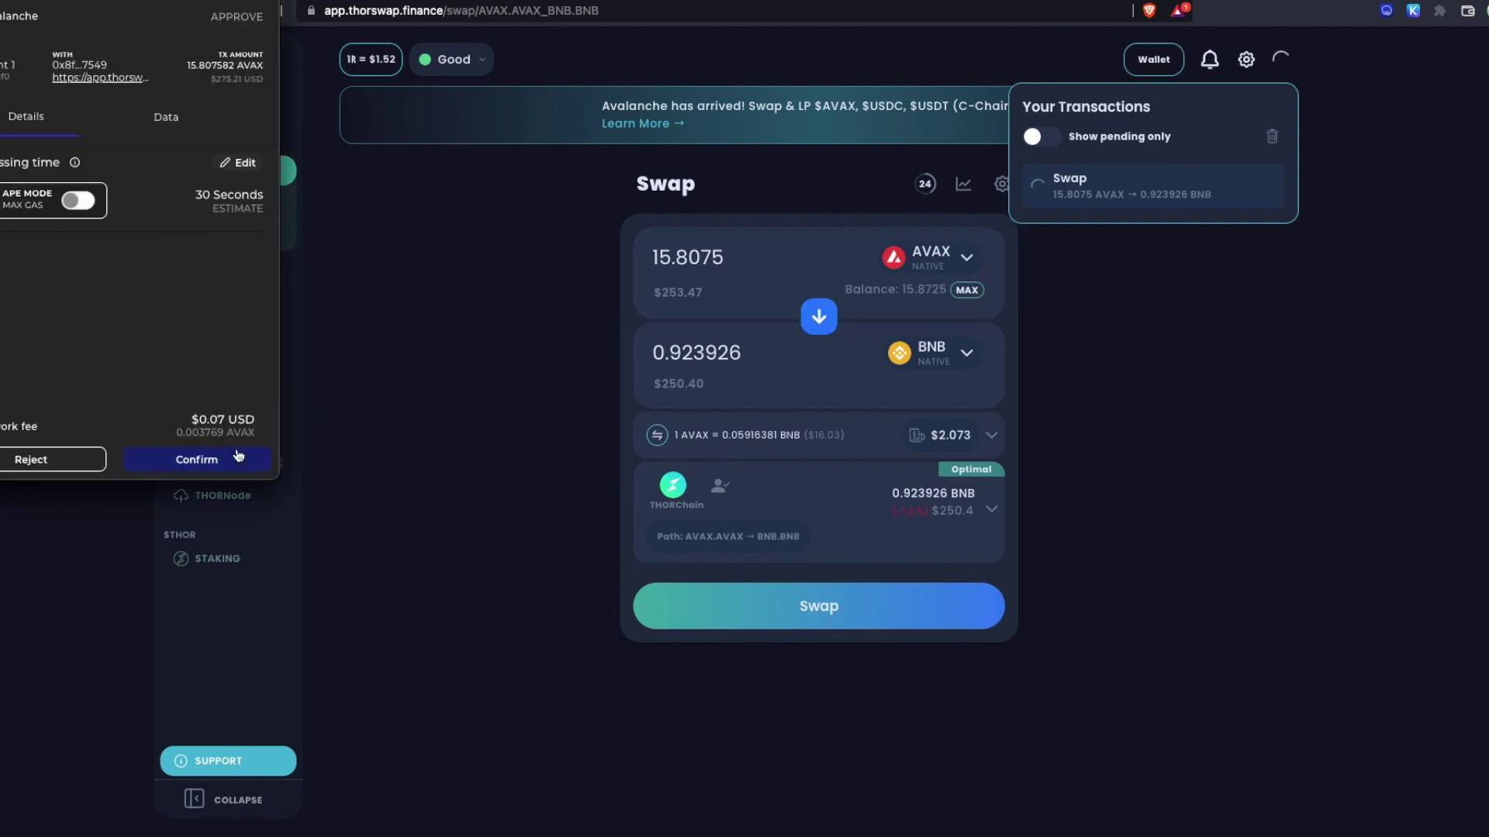
pyautogui.click(237, 460)
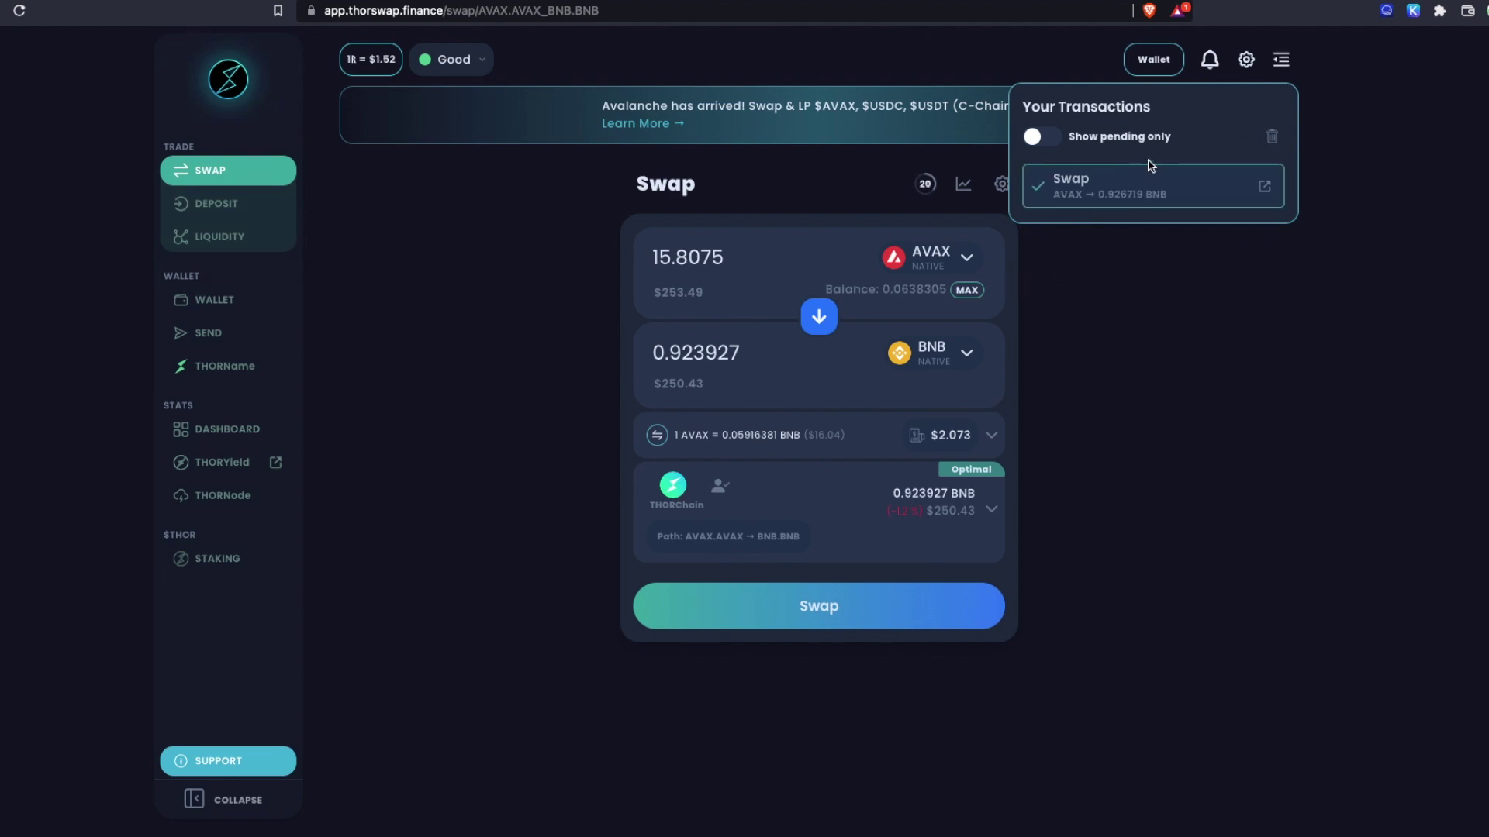
# Refresh the wallet balances, showing 1.06634 BNB, and reverse the pair to sell BNB.
pyautogui.click(1165, 63)
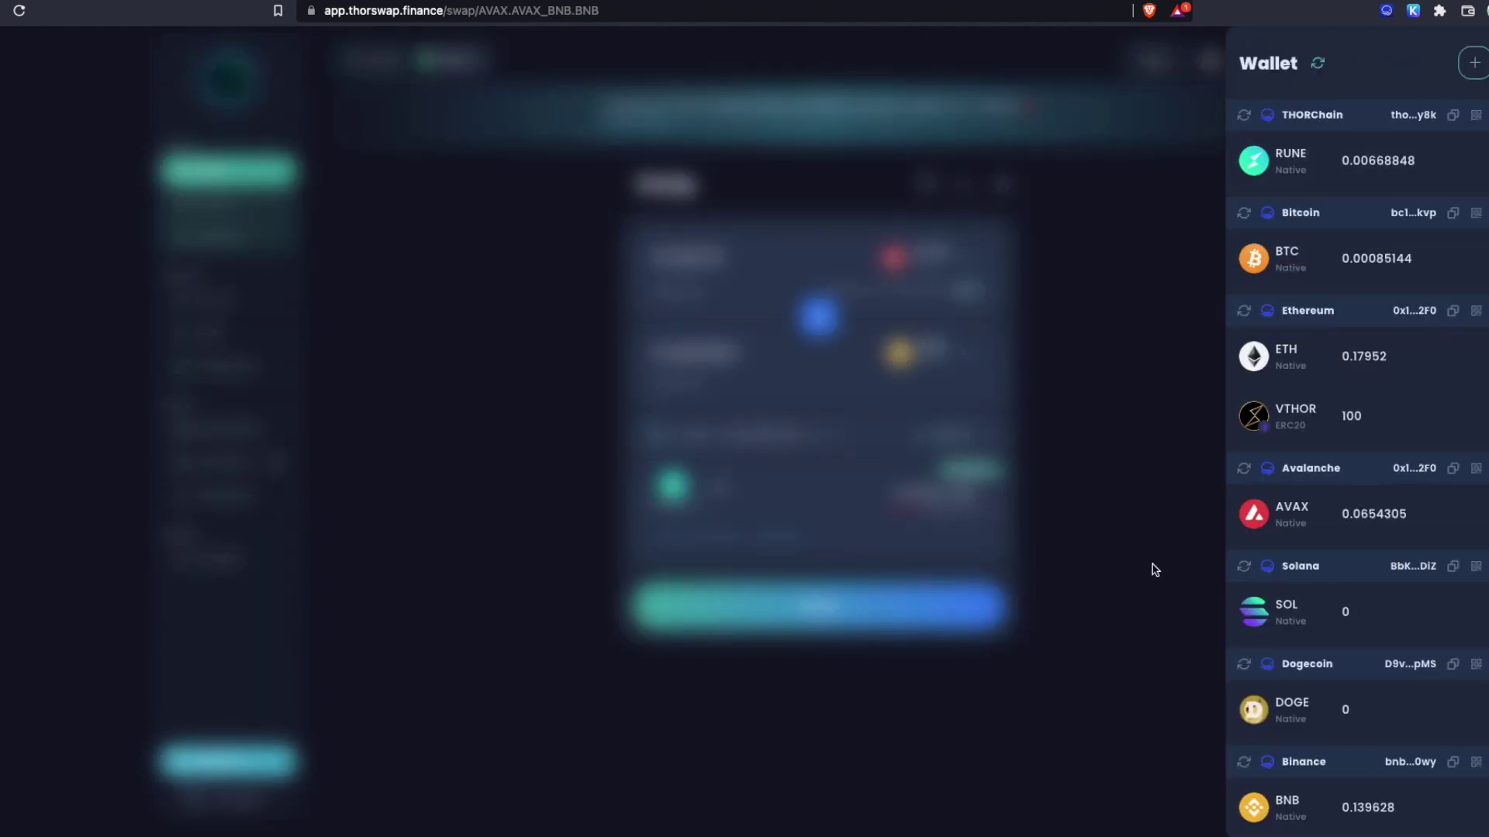
pyautogui.click(1318, 63)
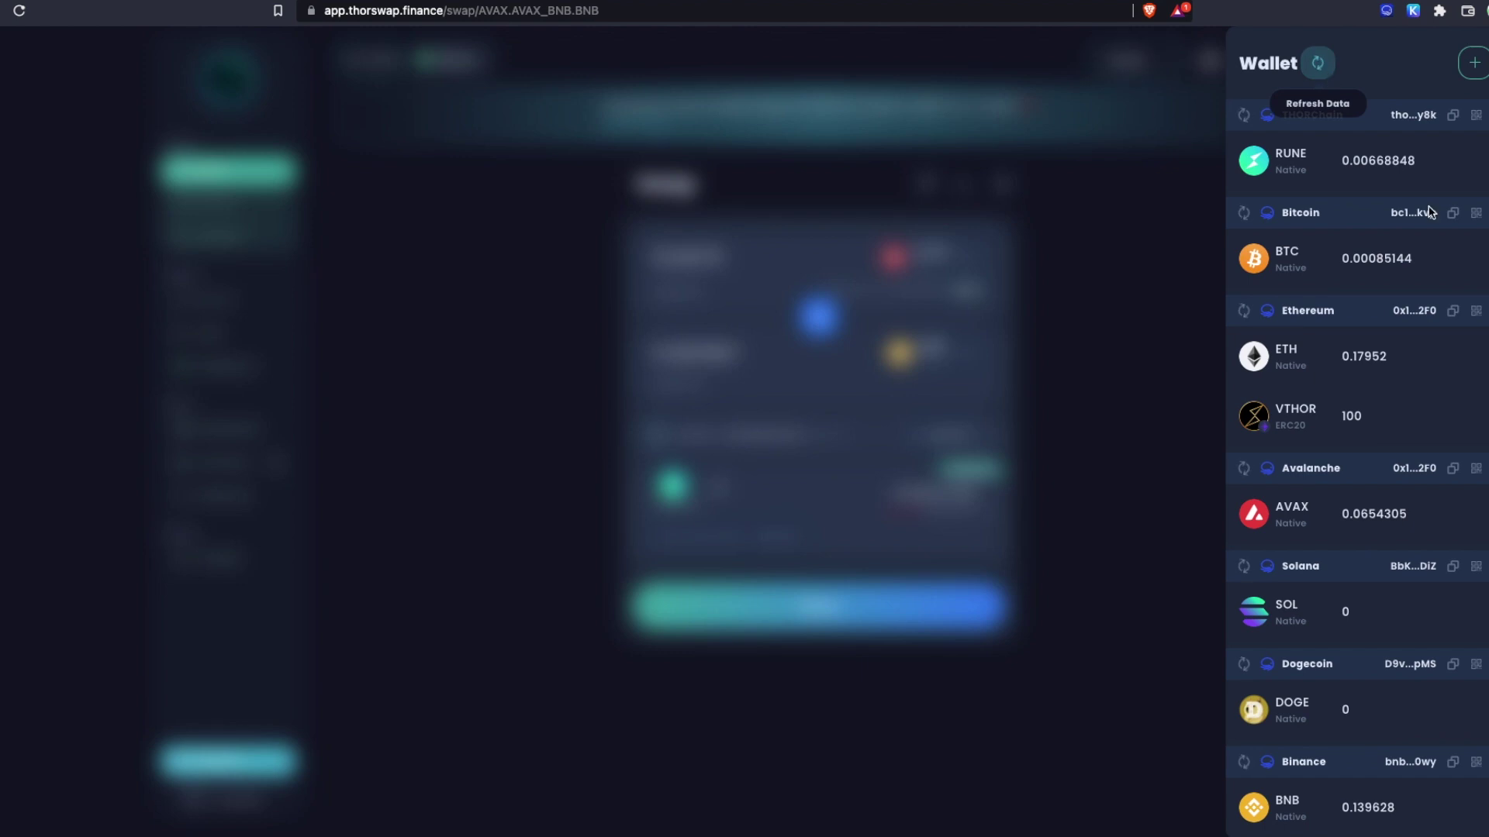
pyautogui.click(960, 414)
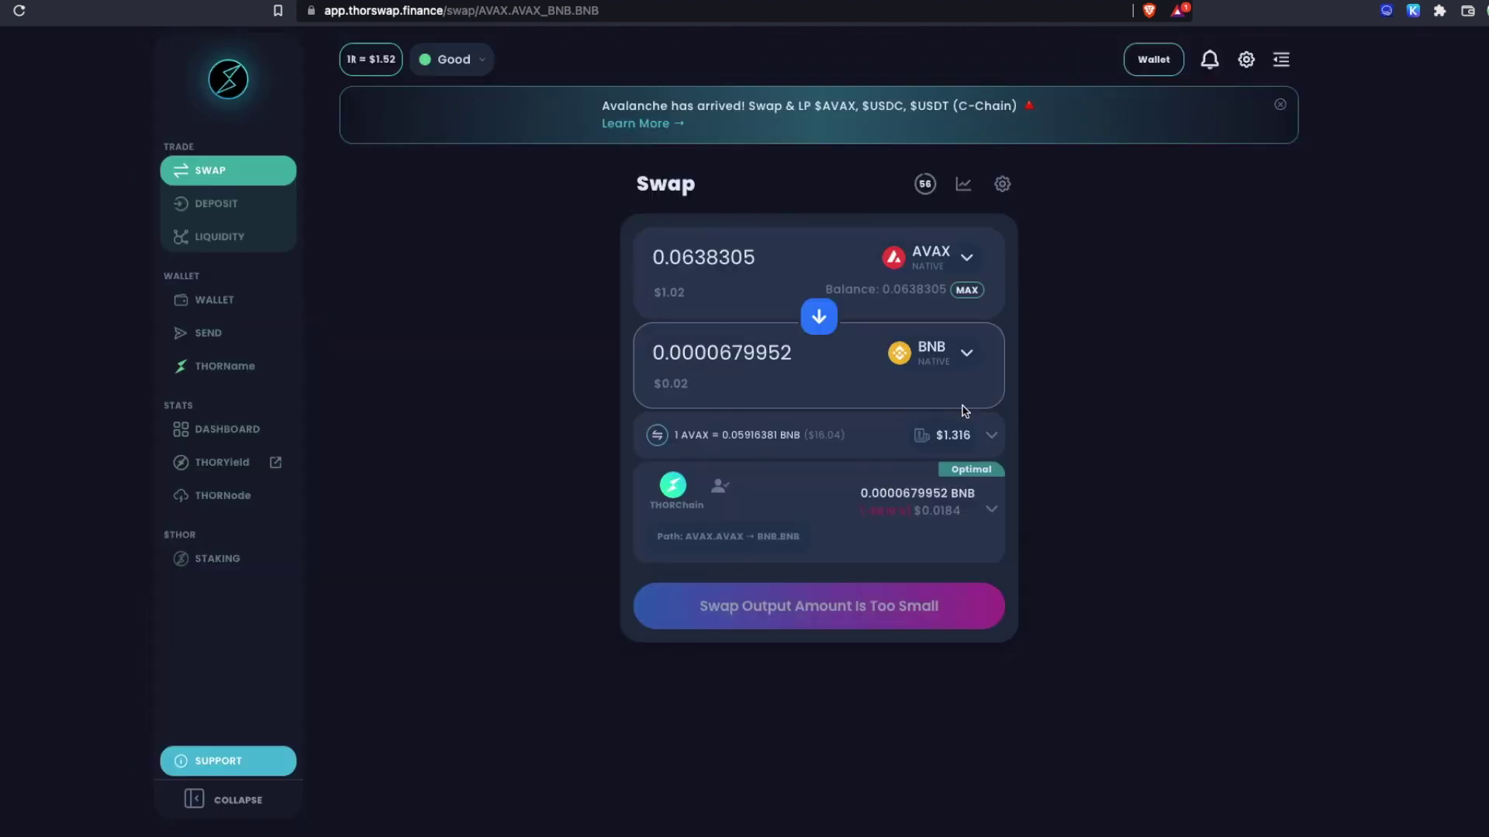
pyautogui.click(818, 316)
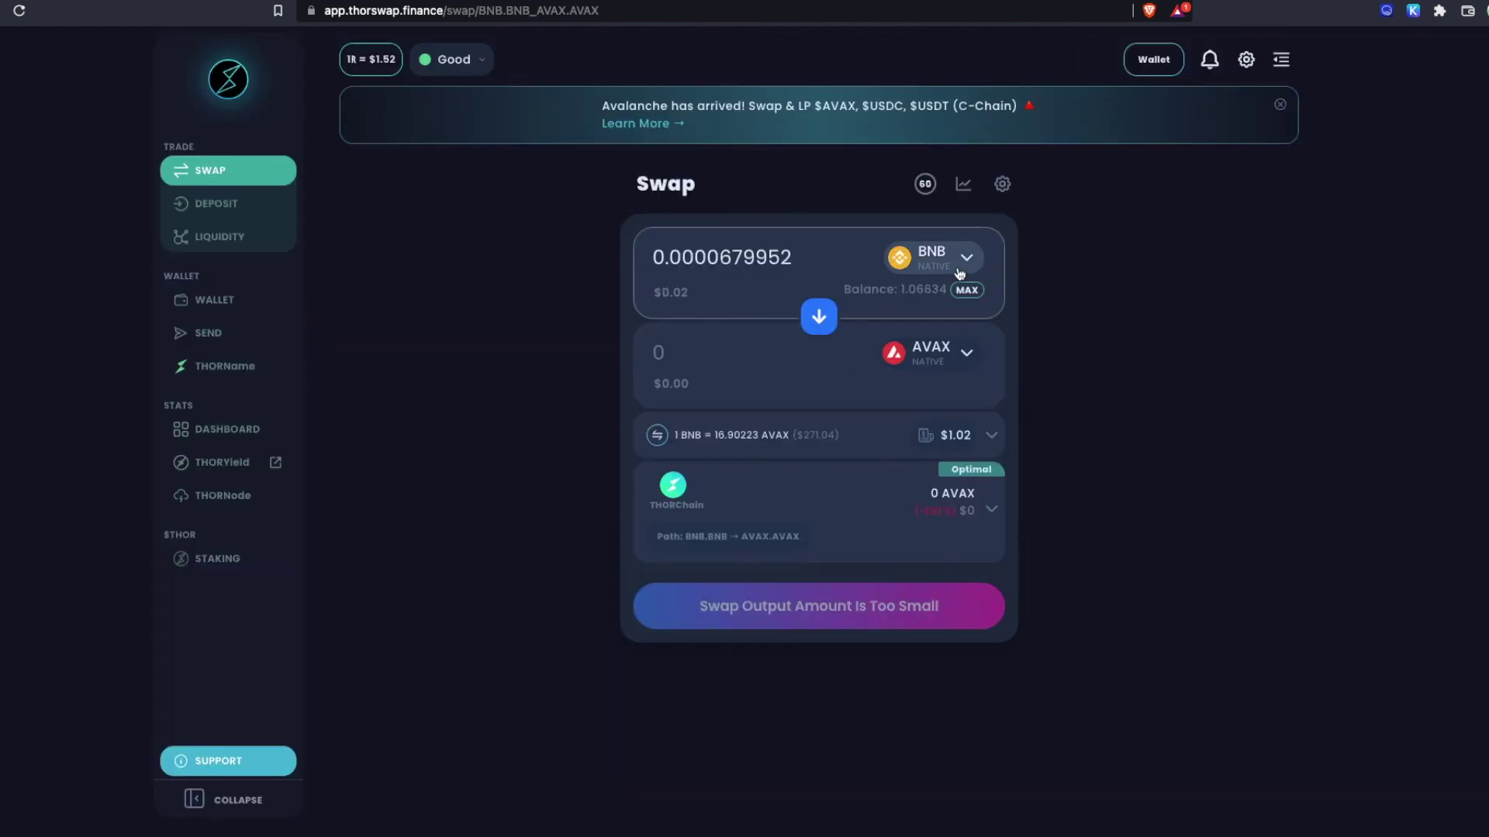
# Use the full BNB balance as the amount and receive USDC on Avalanche.
pyautogui.click(972, 293)
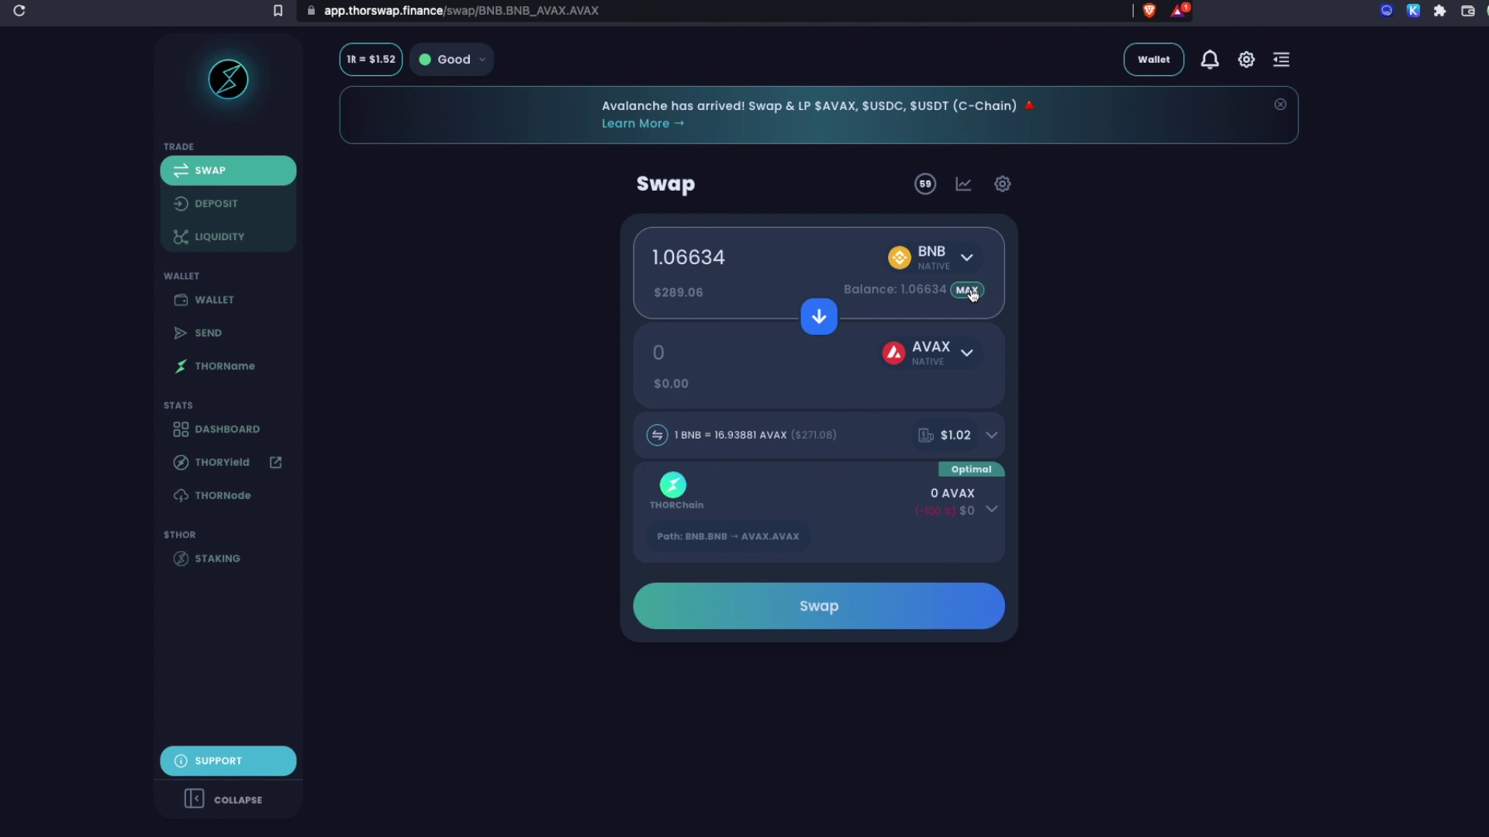
pyautogui.click(953, 359)
pyautogui.click(818, 318)
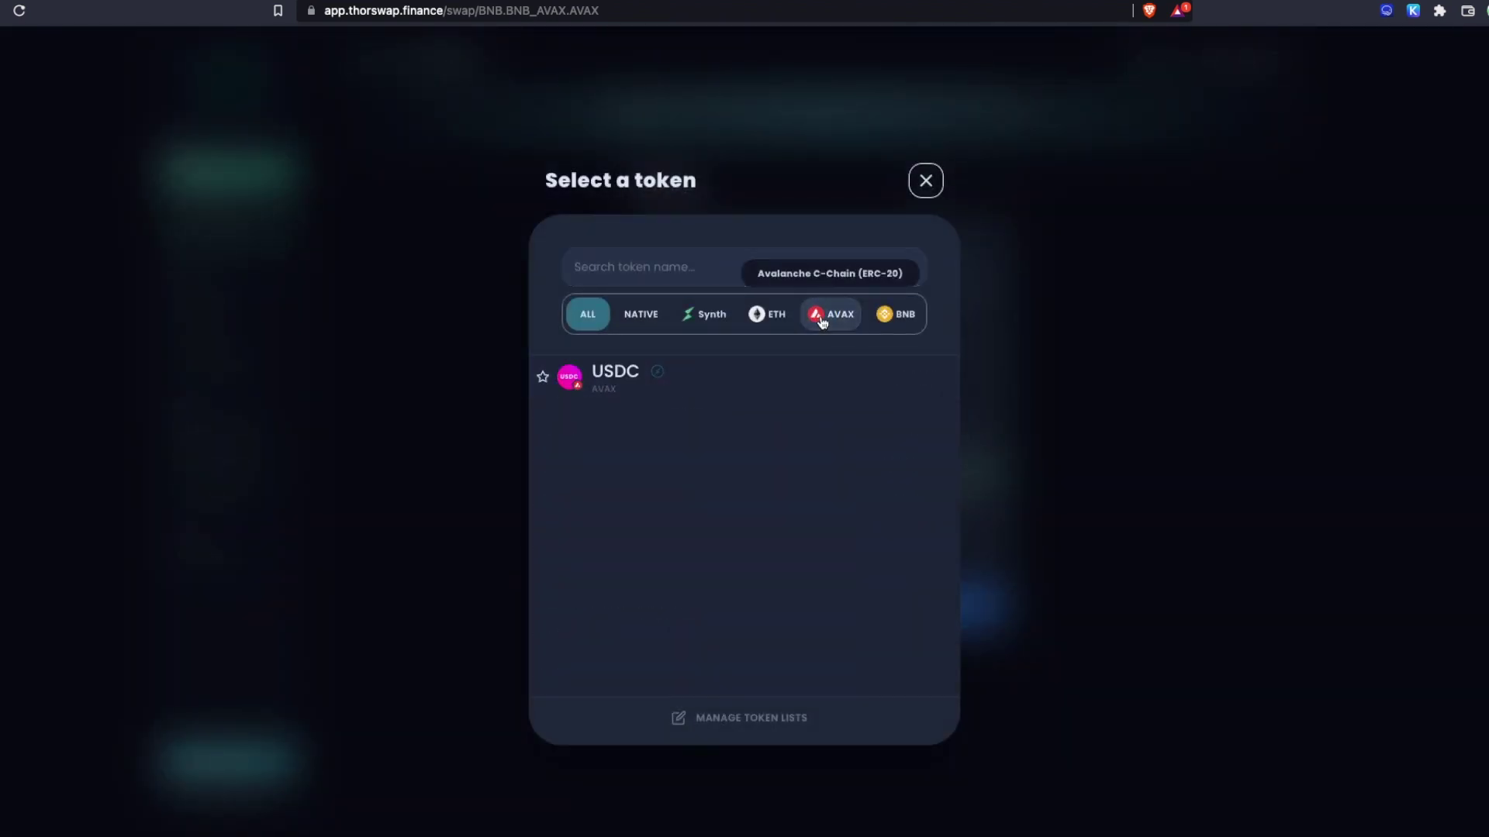
pyautogui.click(610, 386)
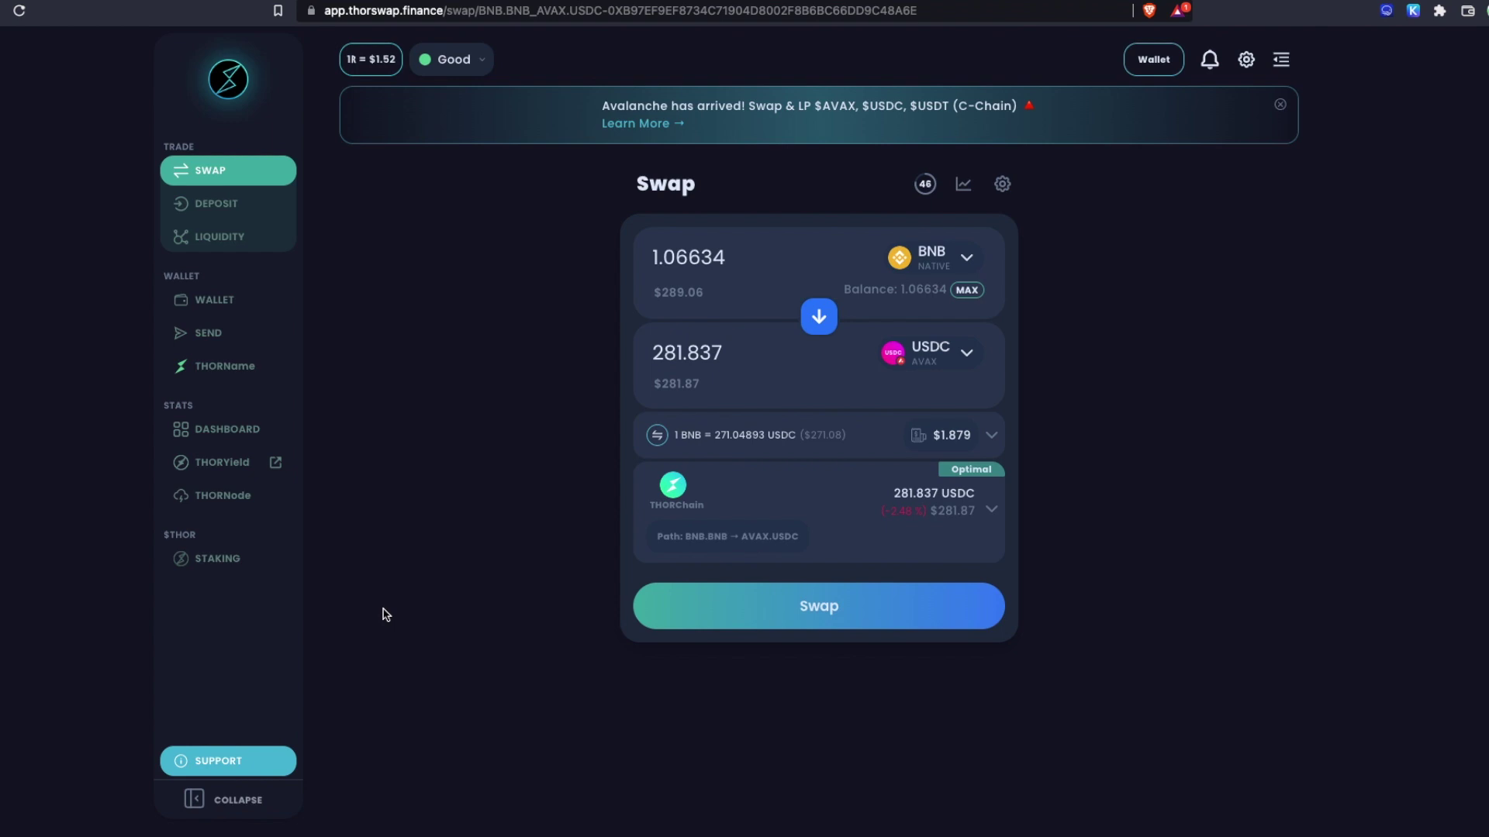
pyautogui.doubleClick(688, 257)
# Change the amount to 1 BNB, then submit the swap to Avalanche USDC and approve it in XDEFI.
pyautogui.write('1')
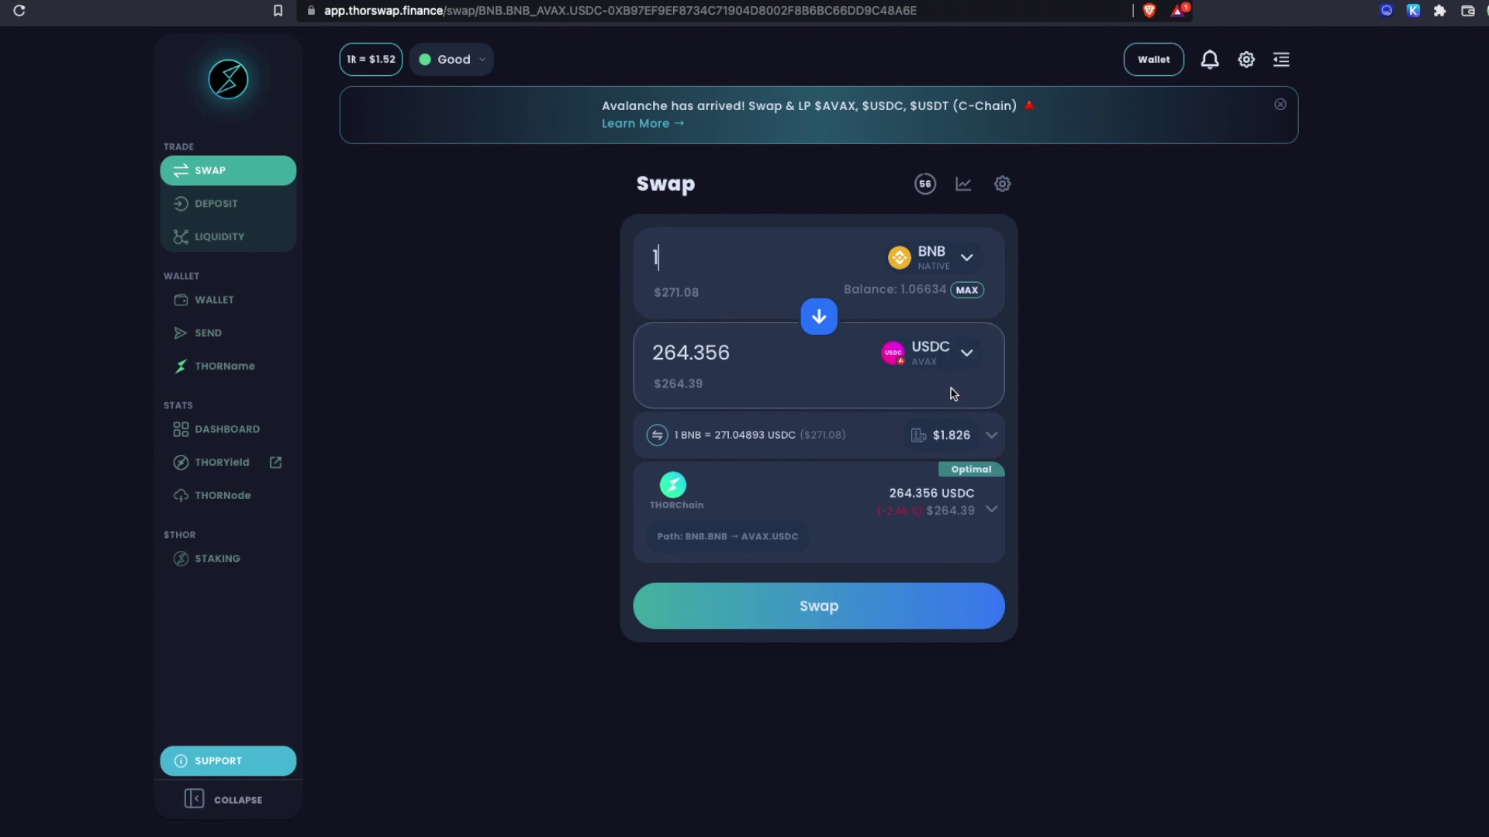
pyautogui.click(872, 617)
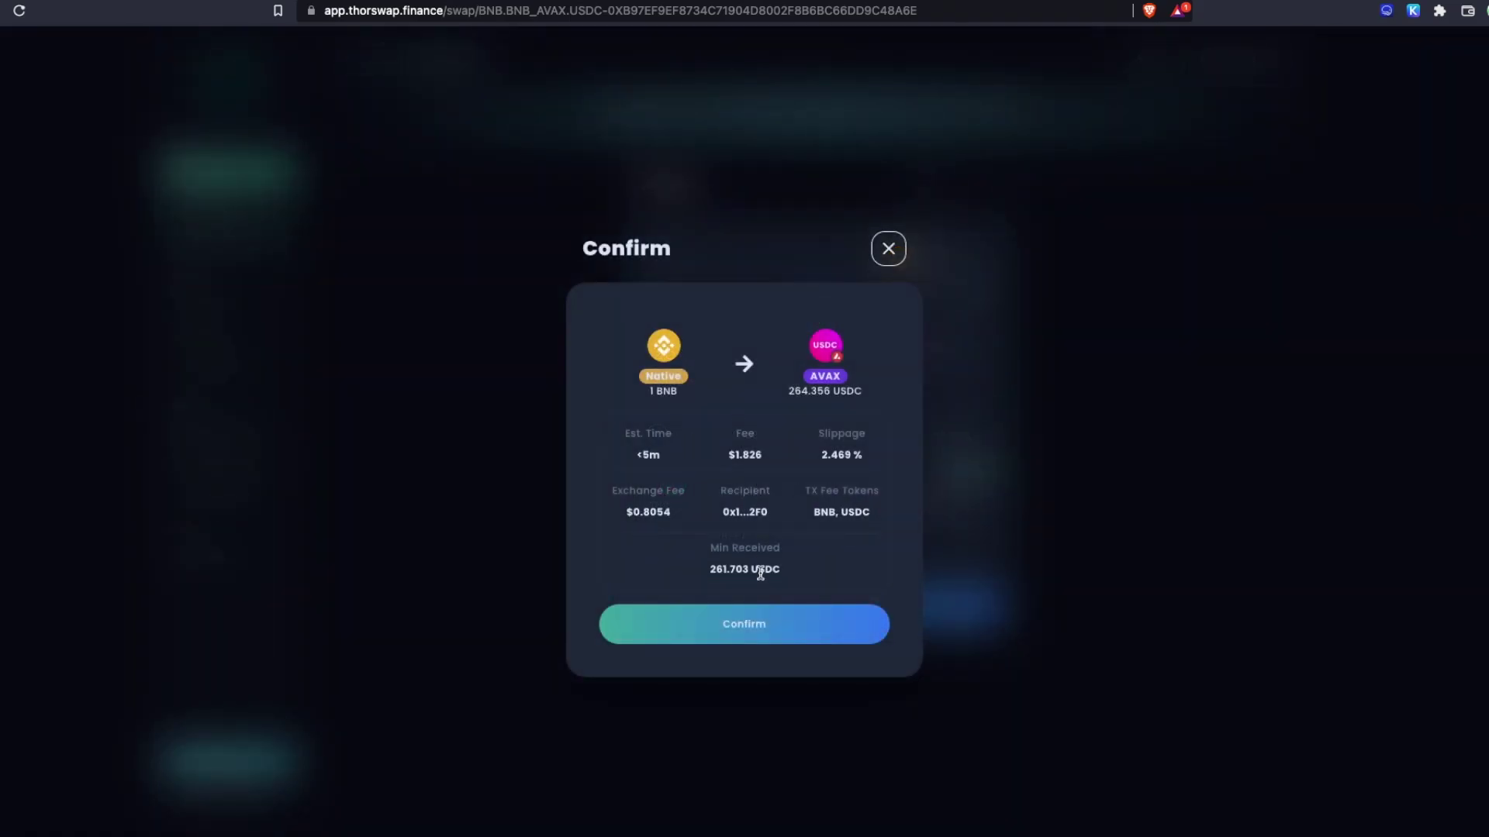
pyautogui.click(759, 628)
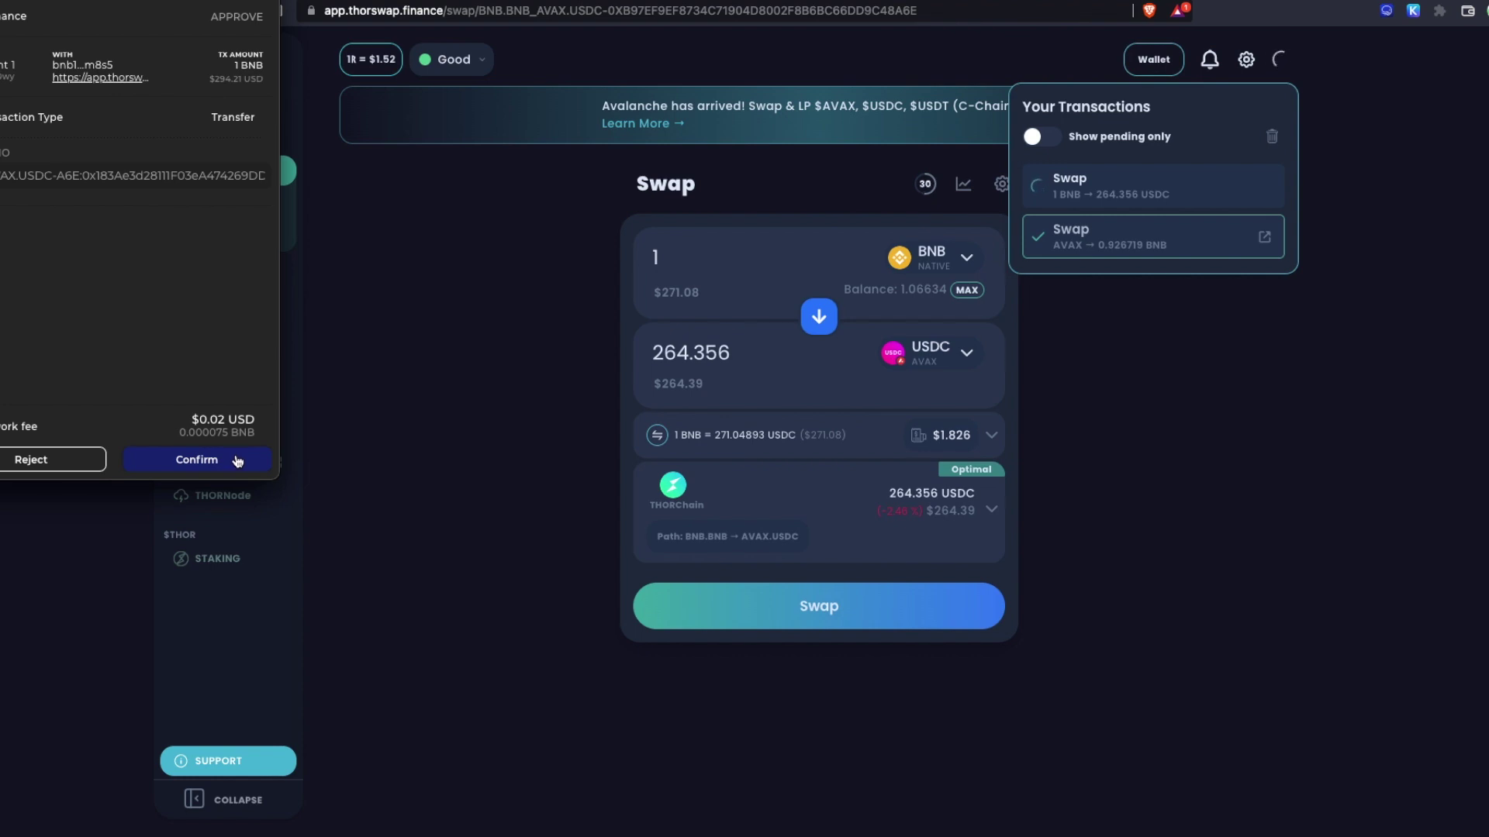
pyautogui.click(237, 461)
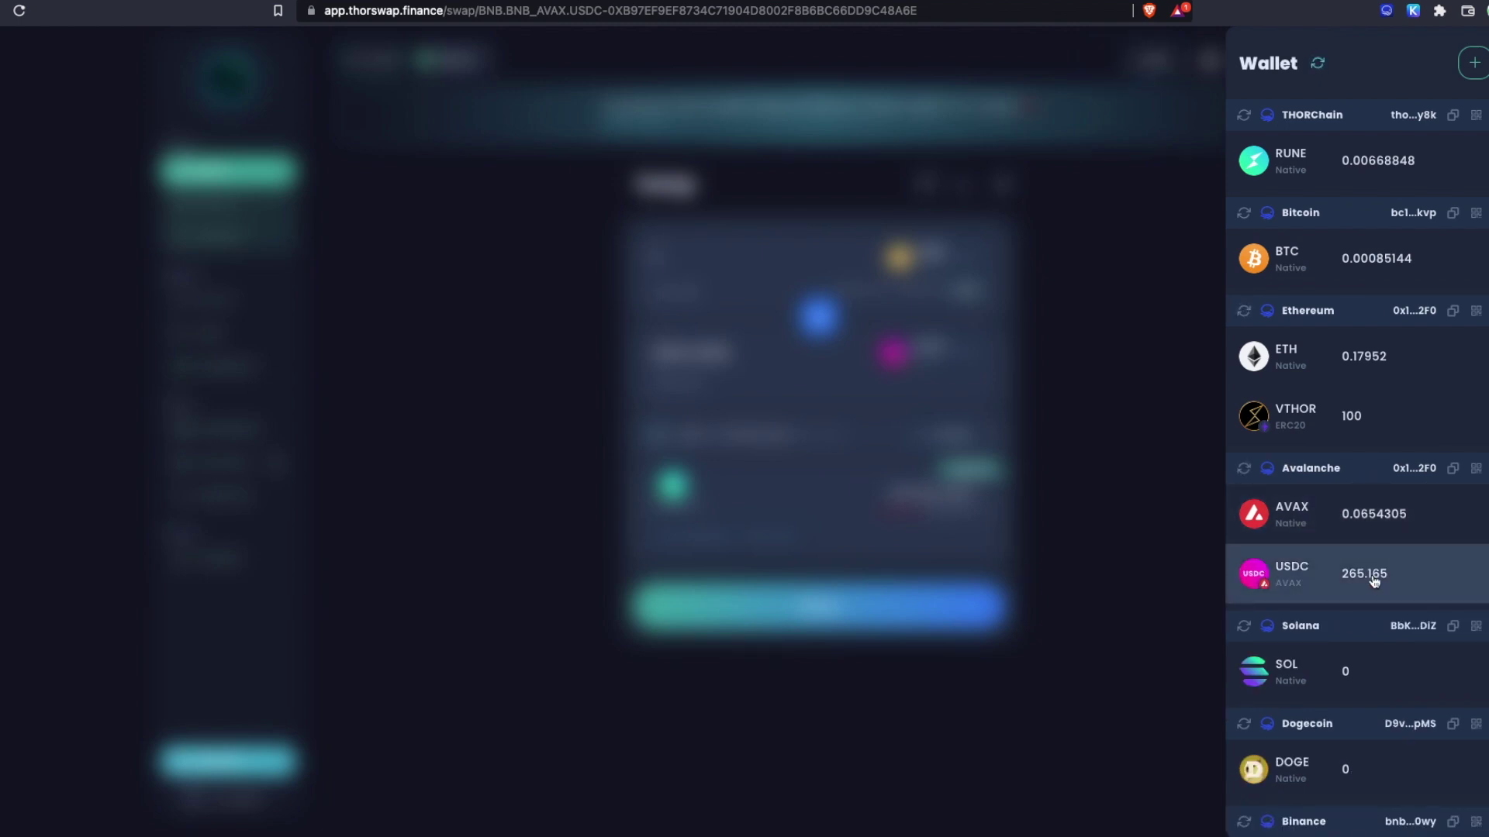
pyautogui.click(1131, 477)
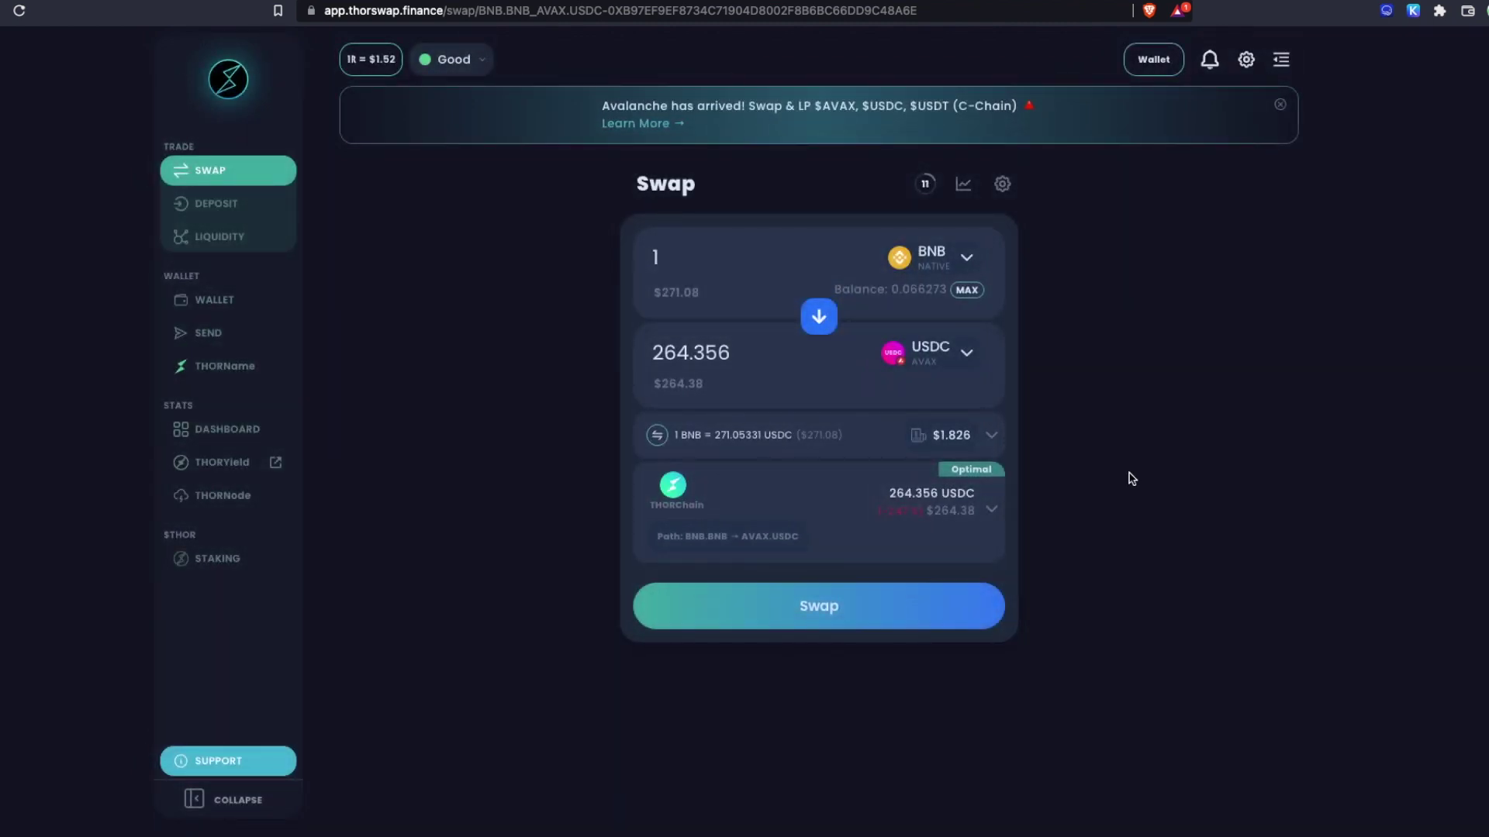